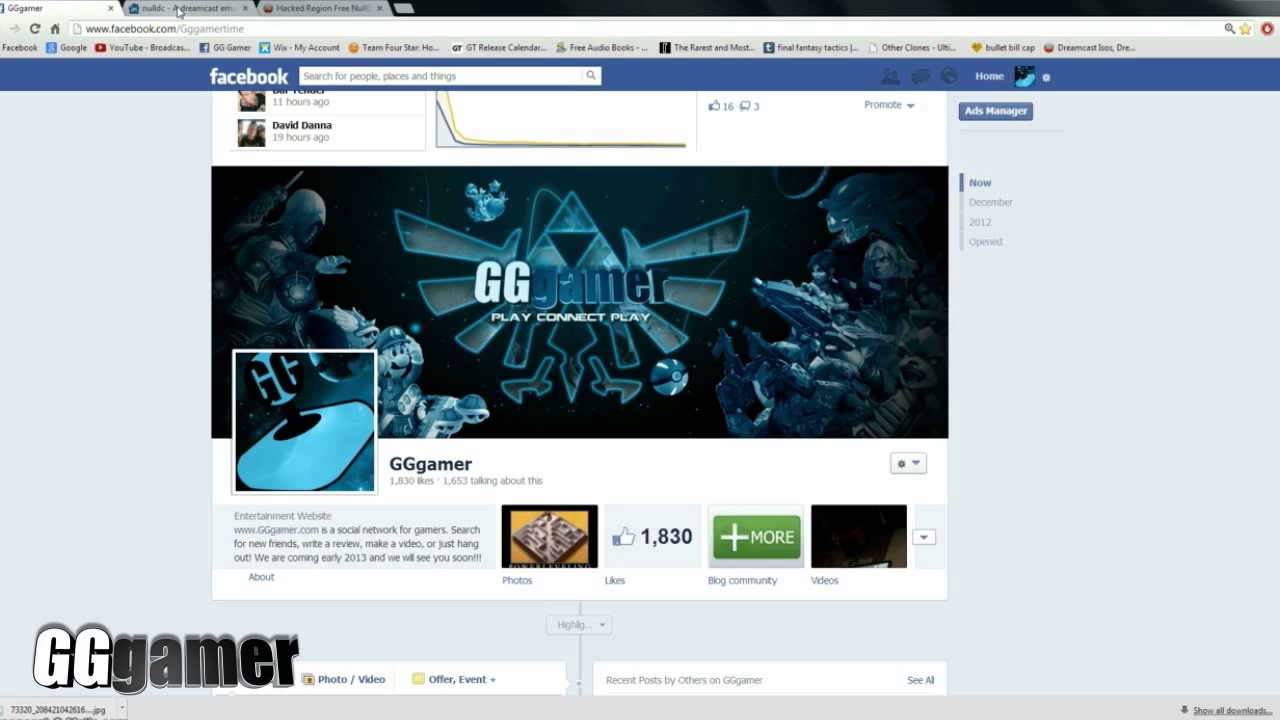
View the nullDC project page on Google Code and the Hacked Region Free NullDC BIOS page on The Iso Zone
scroll(86, 220, up, 1)
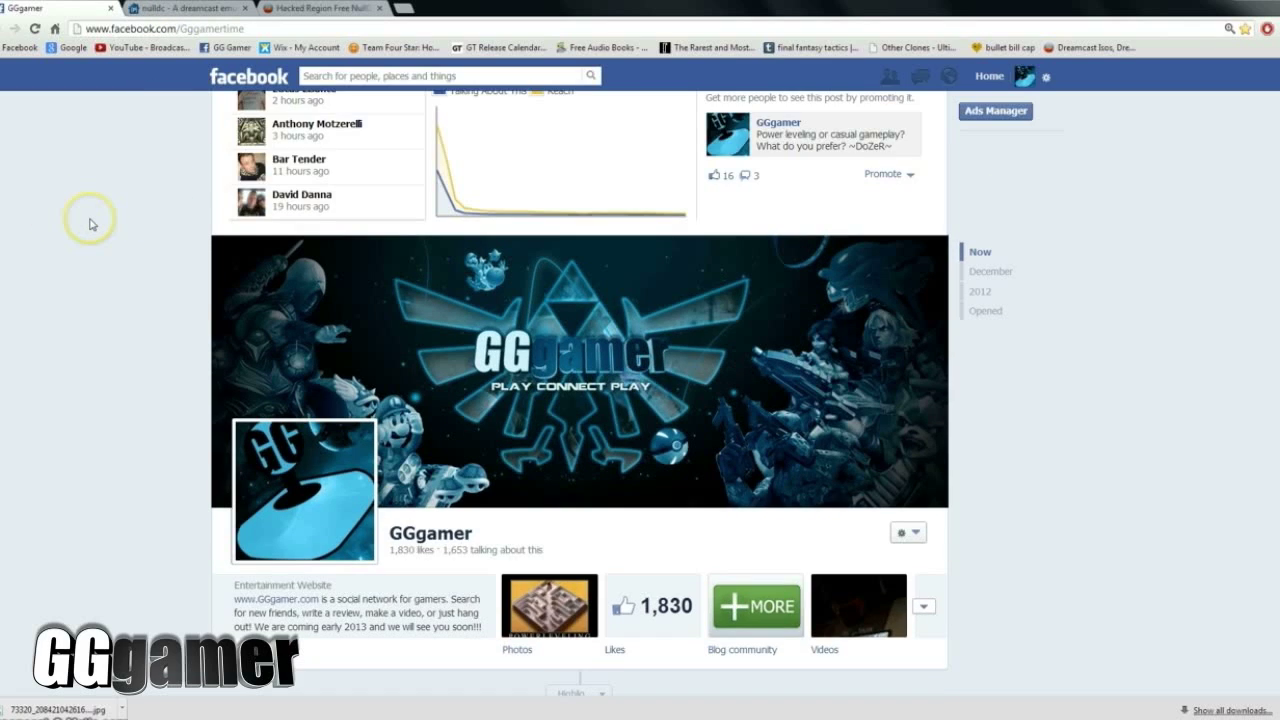
scroll(89, 220, down, 1)
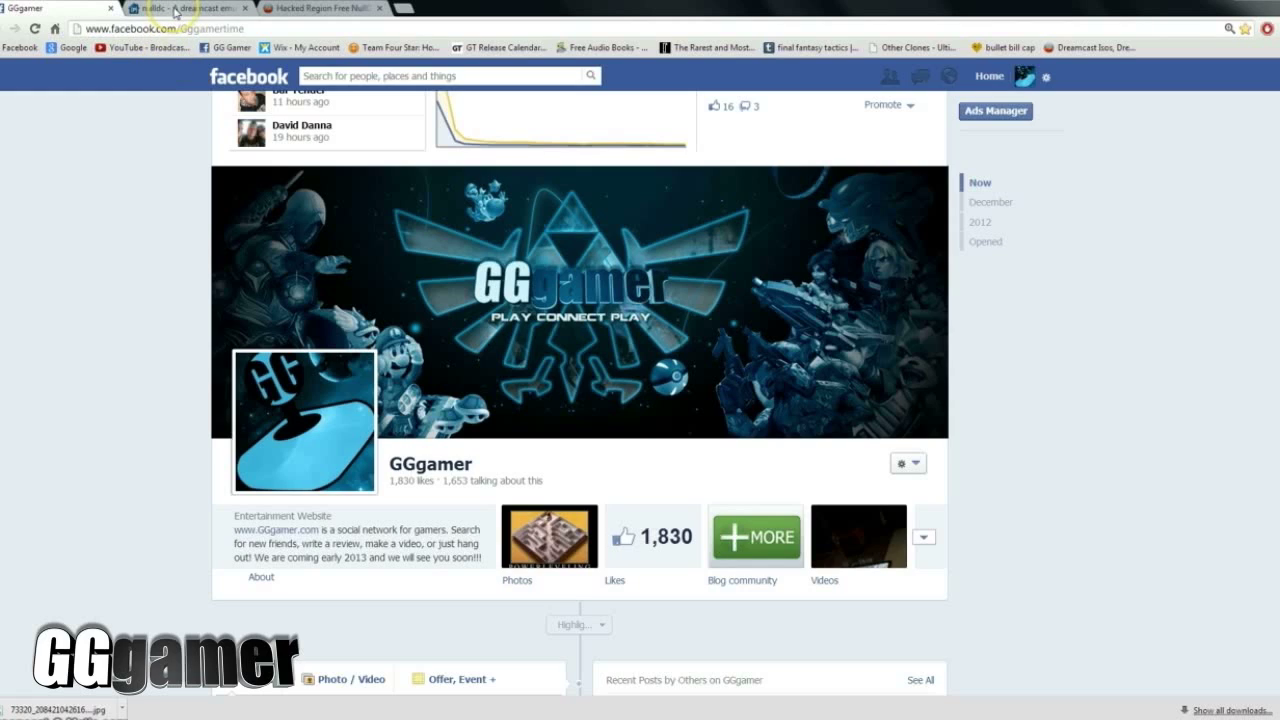
click(175, 10)
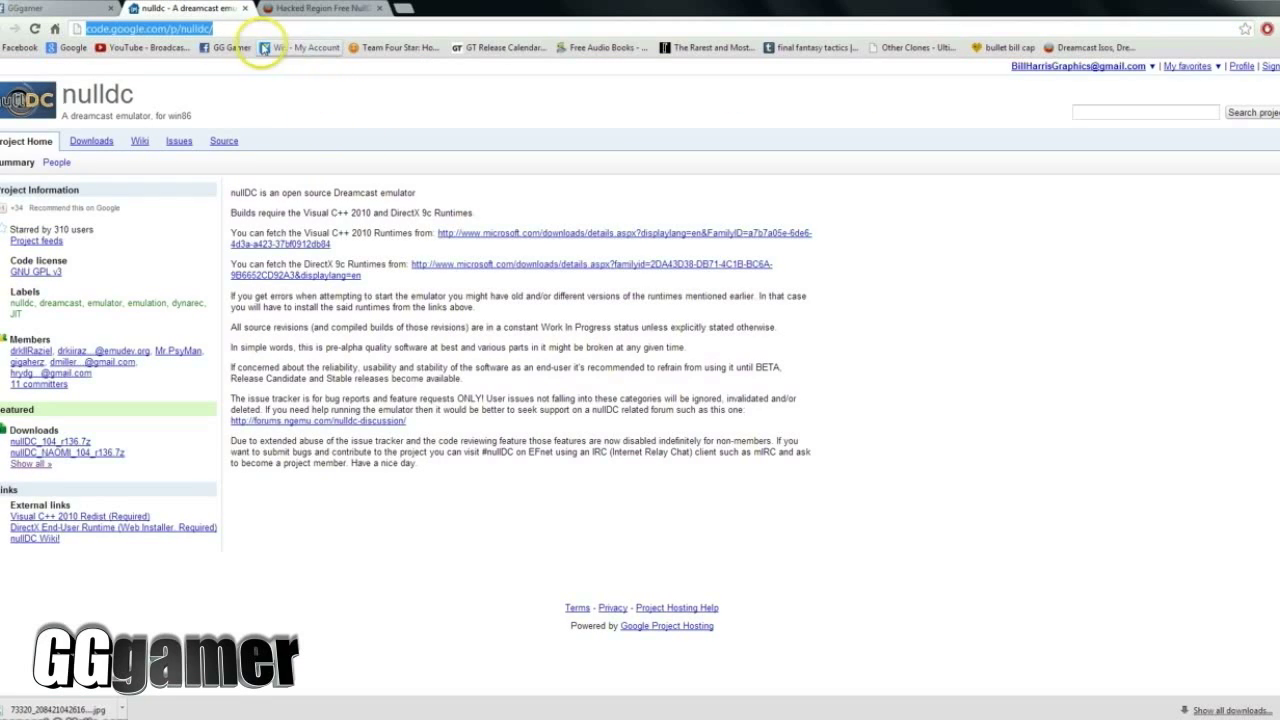
click(251, 30)
drag(118, 33, 84, 30)
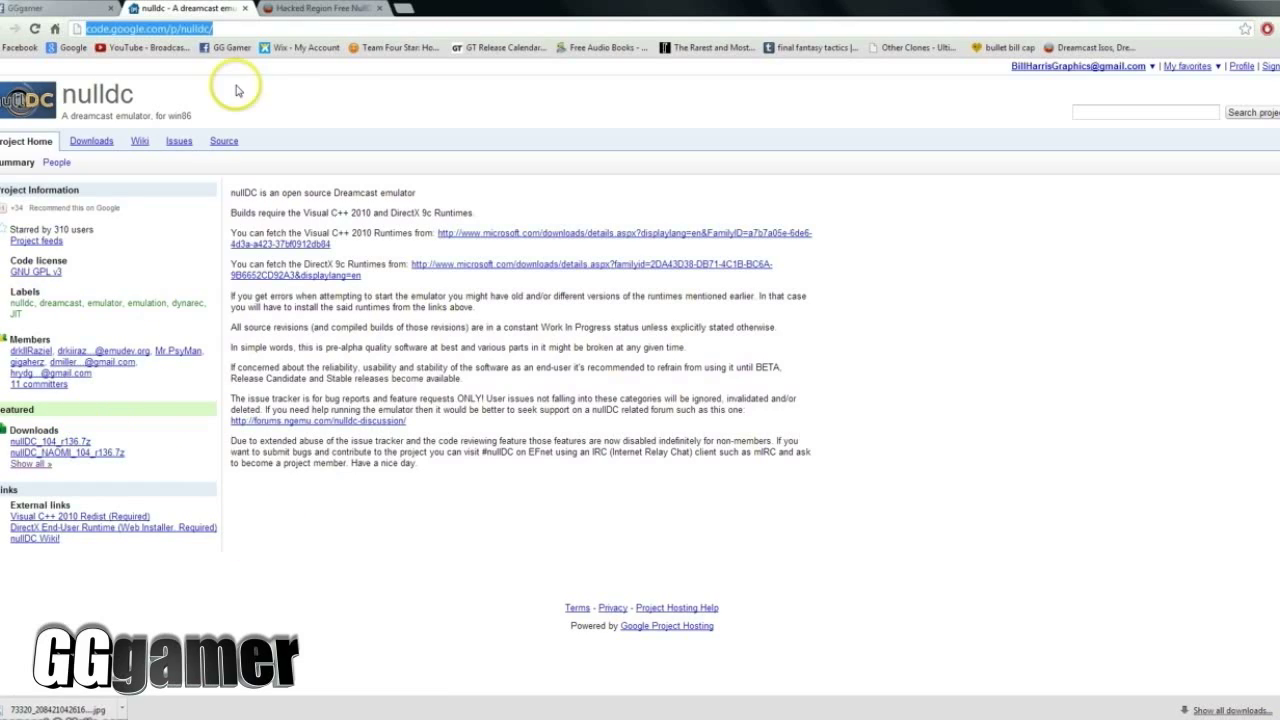
click(316, 10)
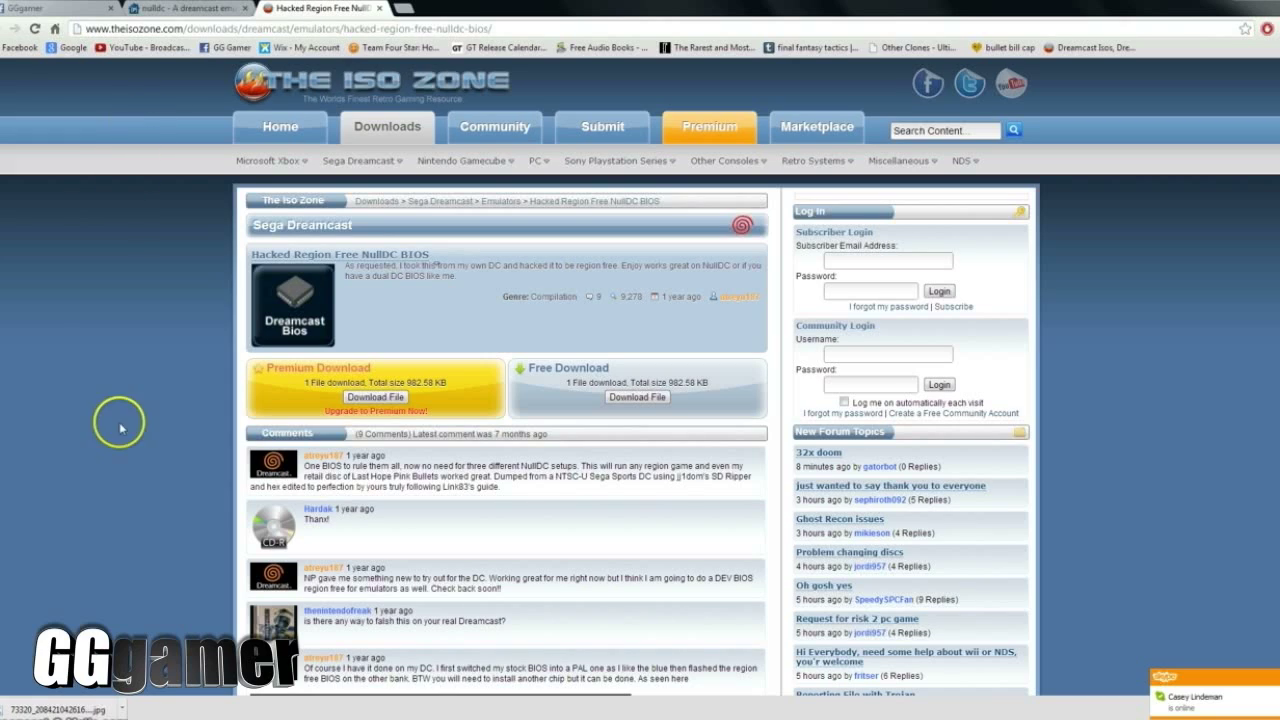
Switch to Windows Explorer, open the Downloads folder and locate the nullDC_104_r136.7z and Region_Free_DC_BIOS.rar archives
click(35, 709)
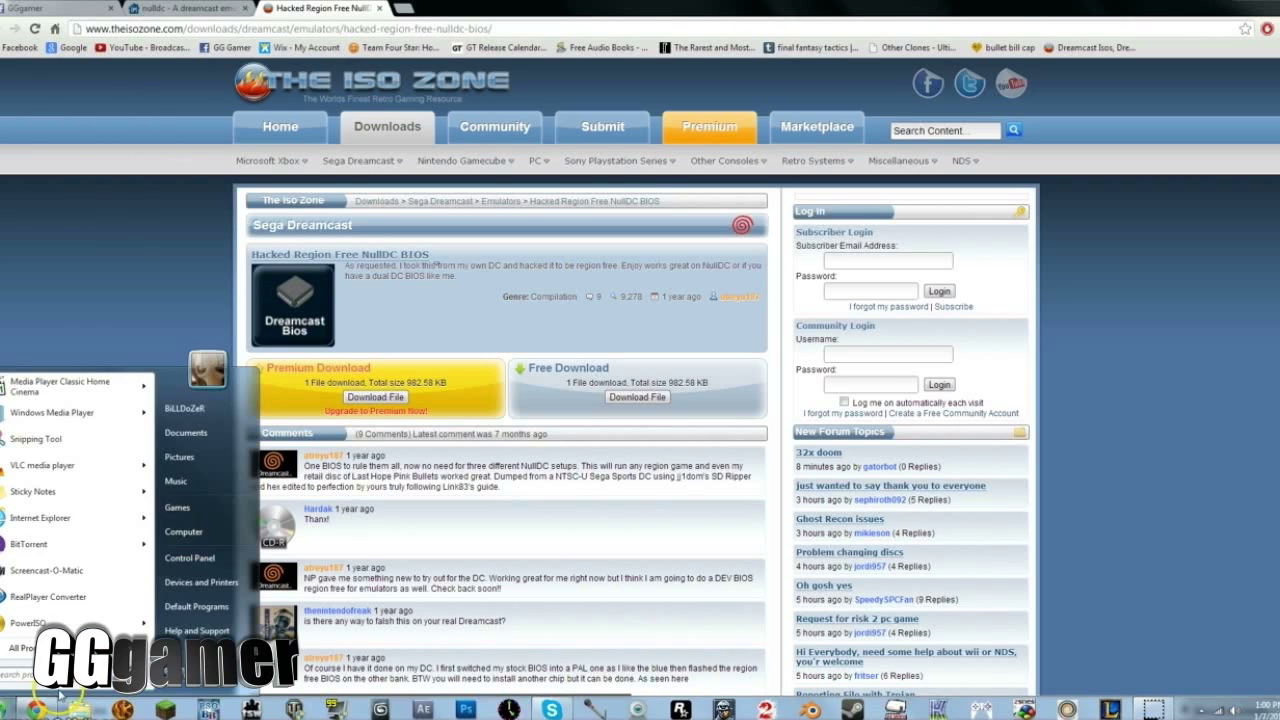
click(79, 709)
click(24, 93)
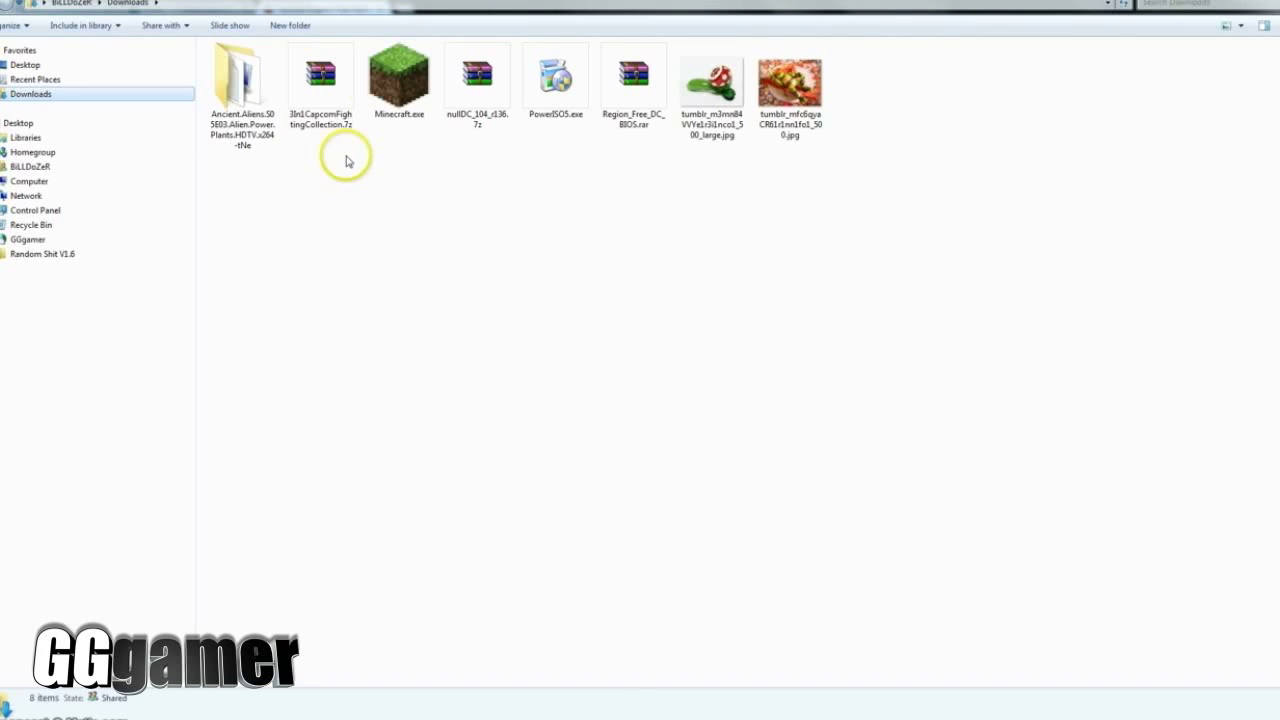
click(324, 74)
click(489, 86)
ctrl+click(634, 90)
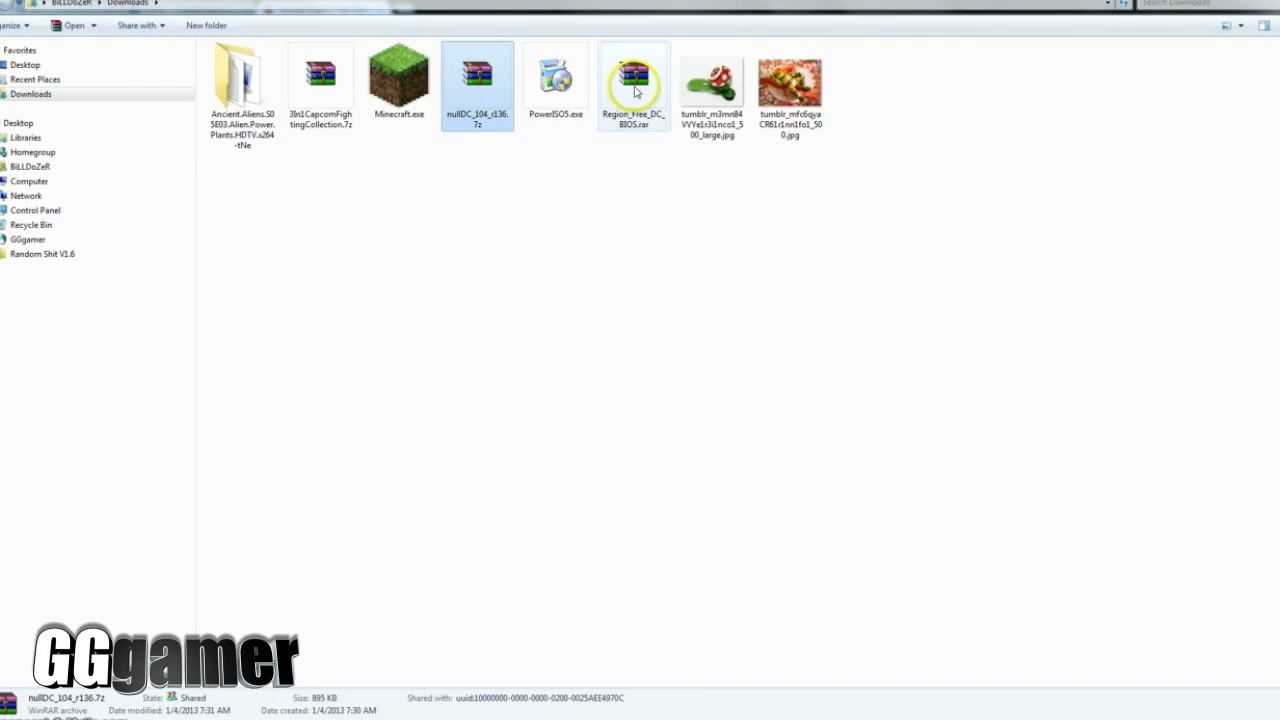
click(634, 92)
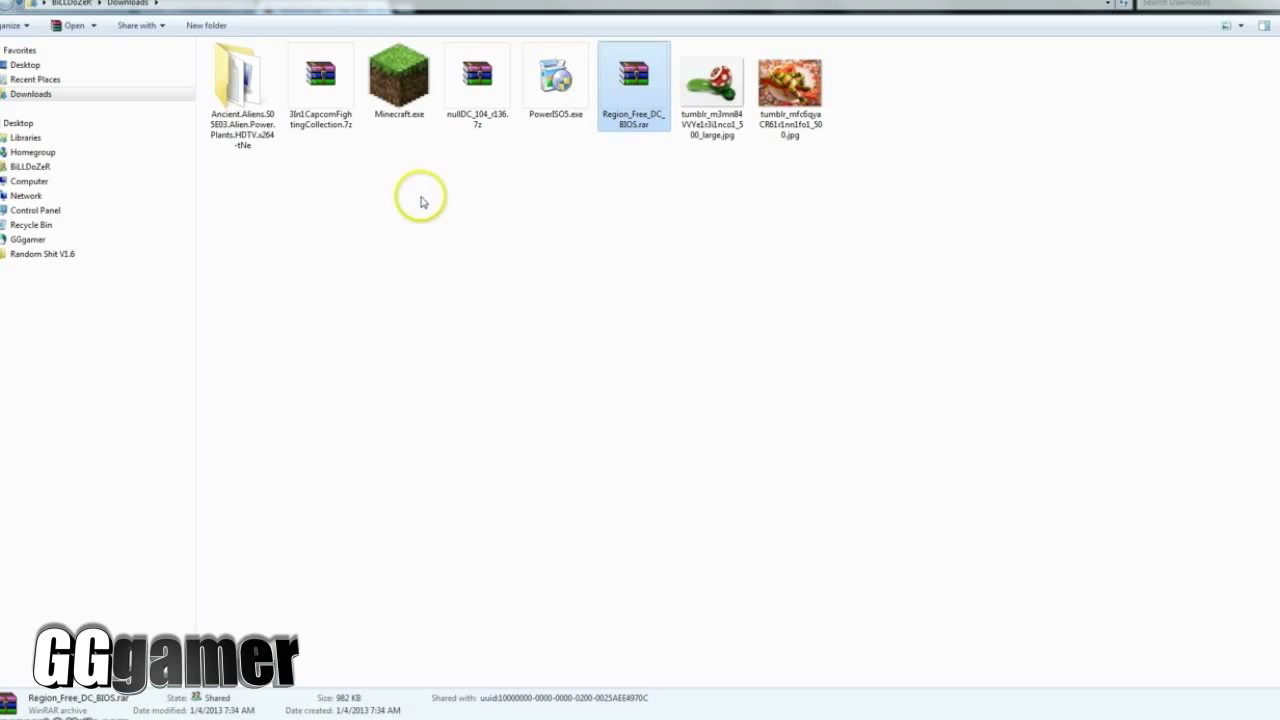
click(455, 200)
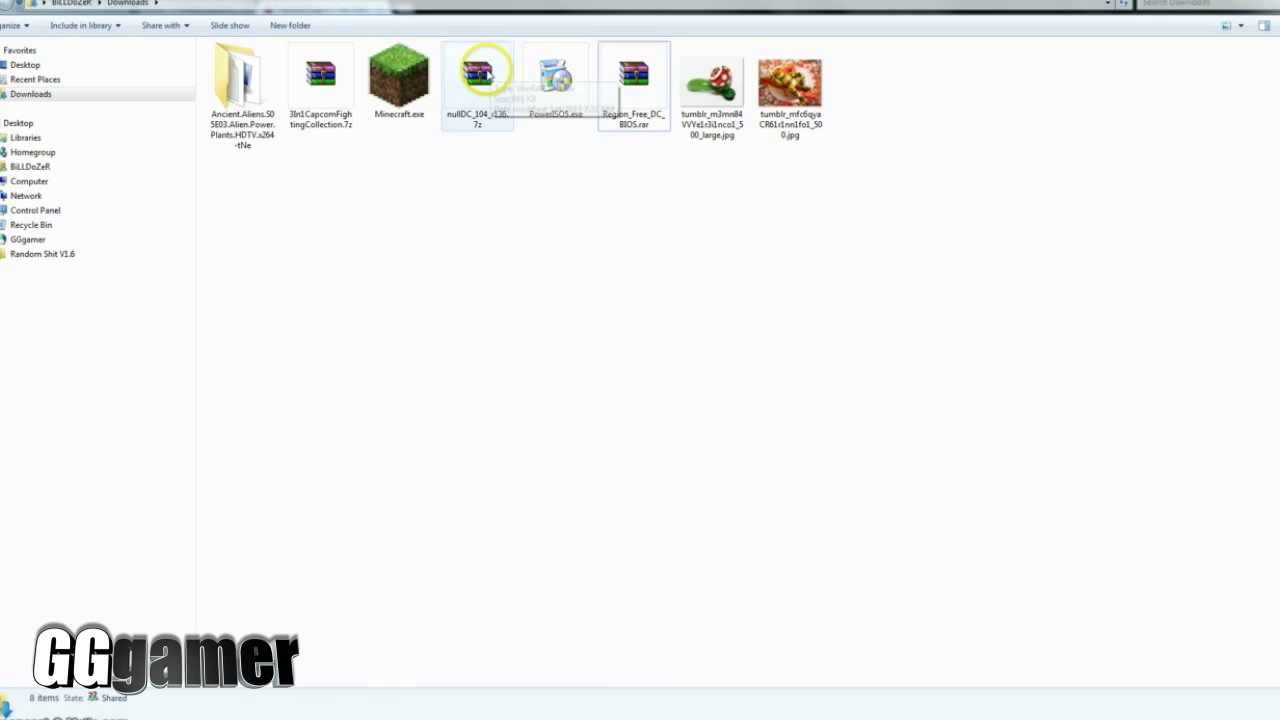
Extract nullDC_104_r136.7z with WinRAR into a new folder named New Folder on the Desktop, and close the archive
double_click(485, 85)
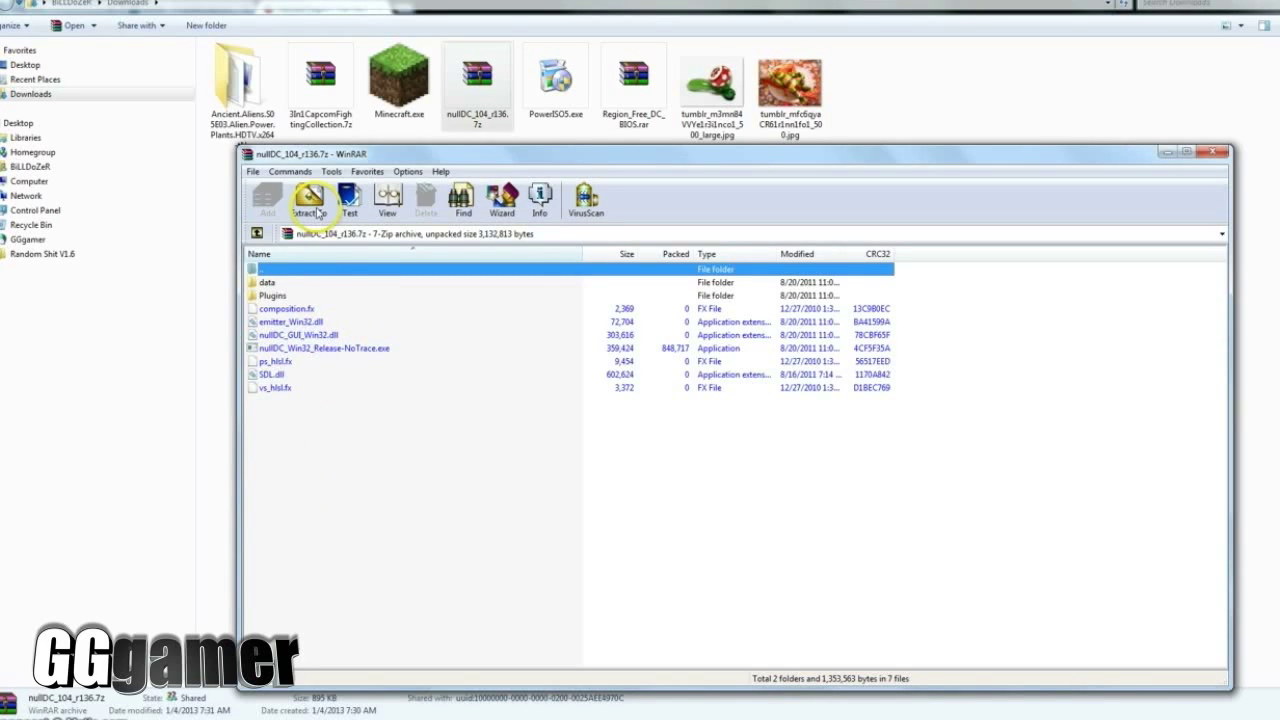
click(320, 213)
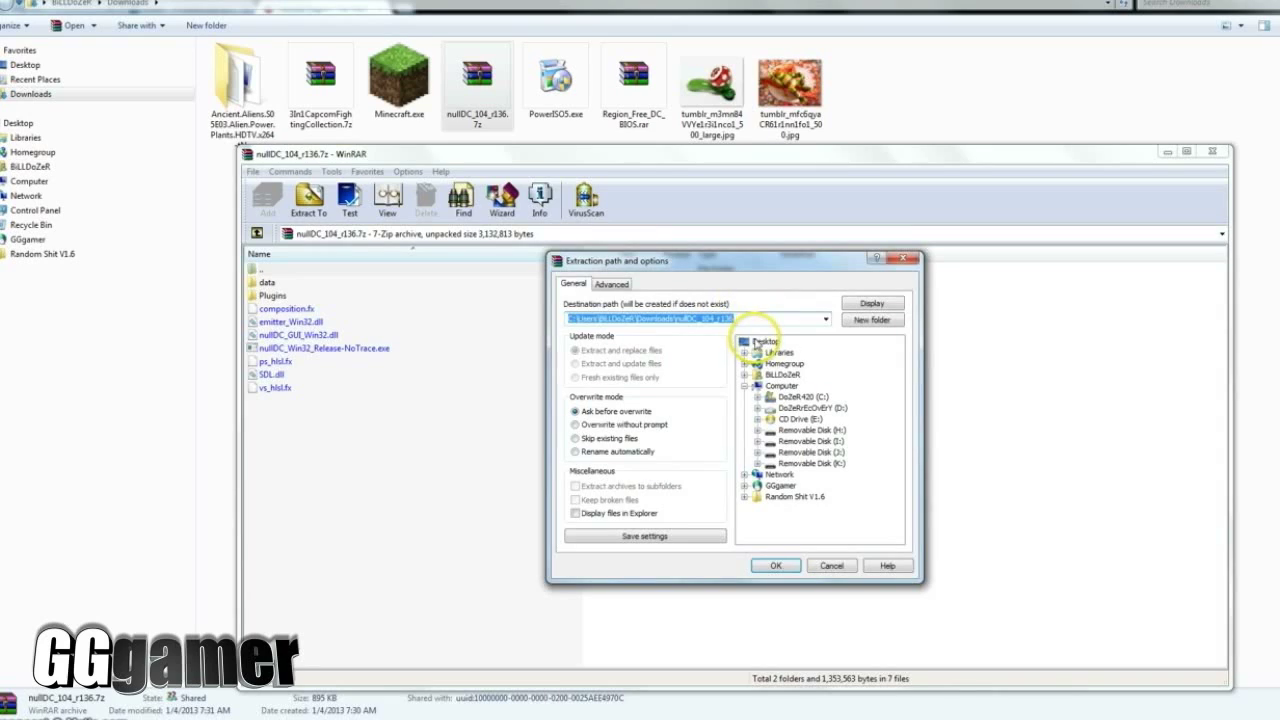
click(765, 341)
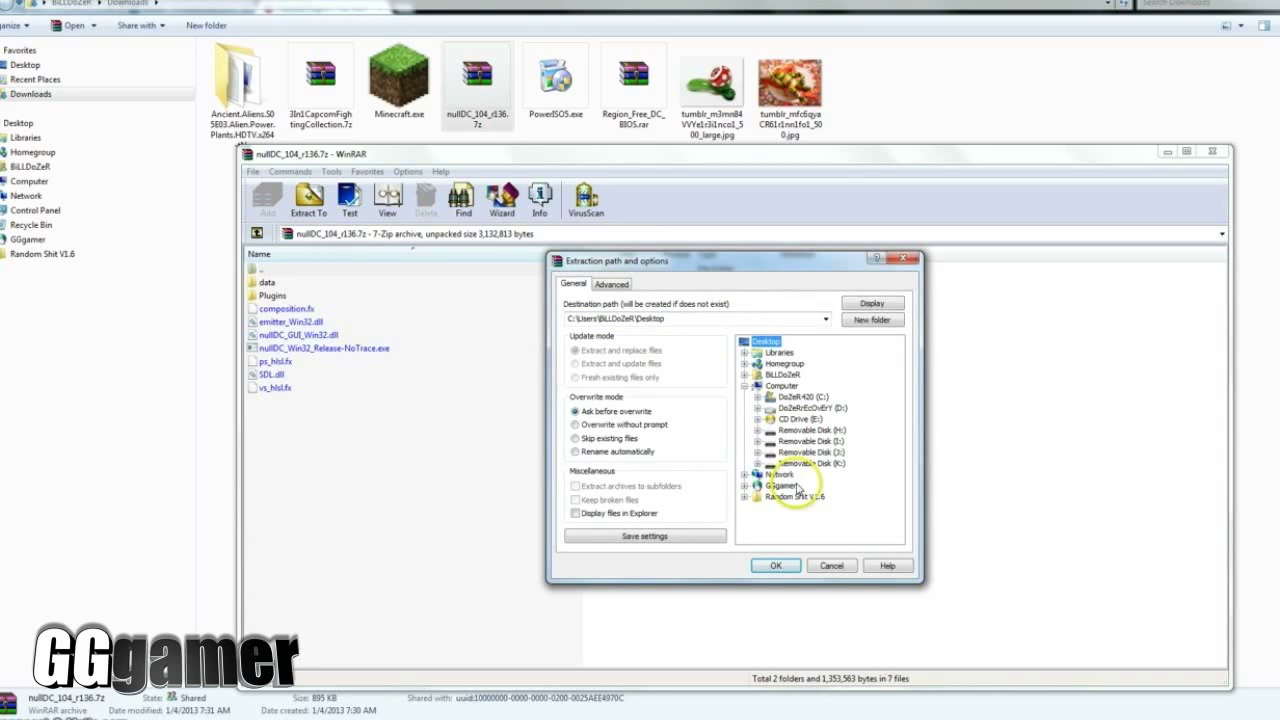
click(871, 319)
click(698, 319)
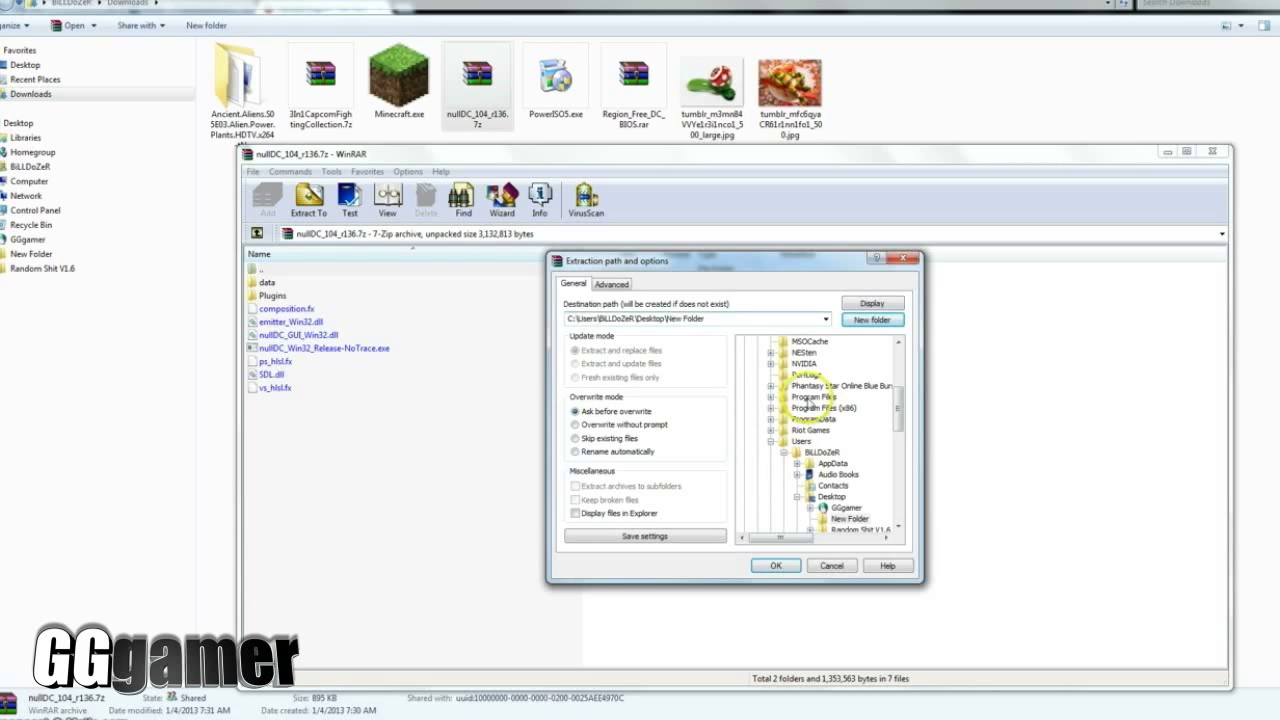
double_click(697, 318)
scroll(886, 405, up, 5)
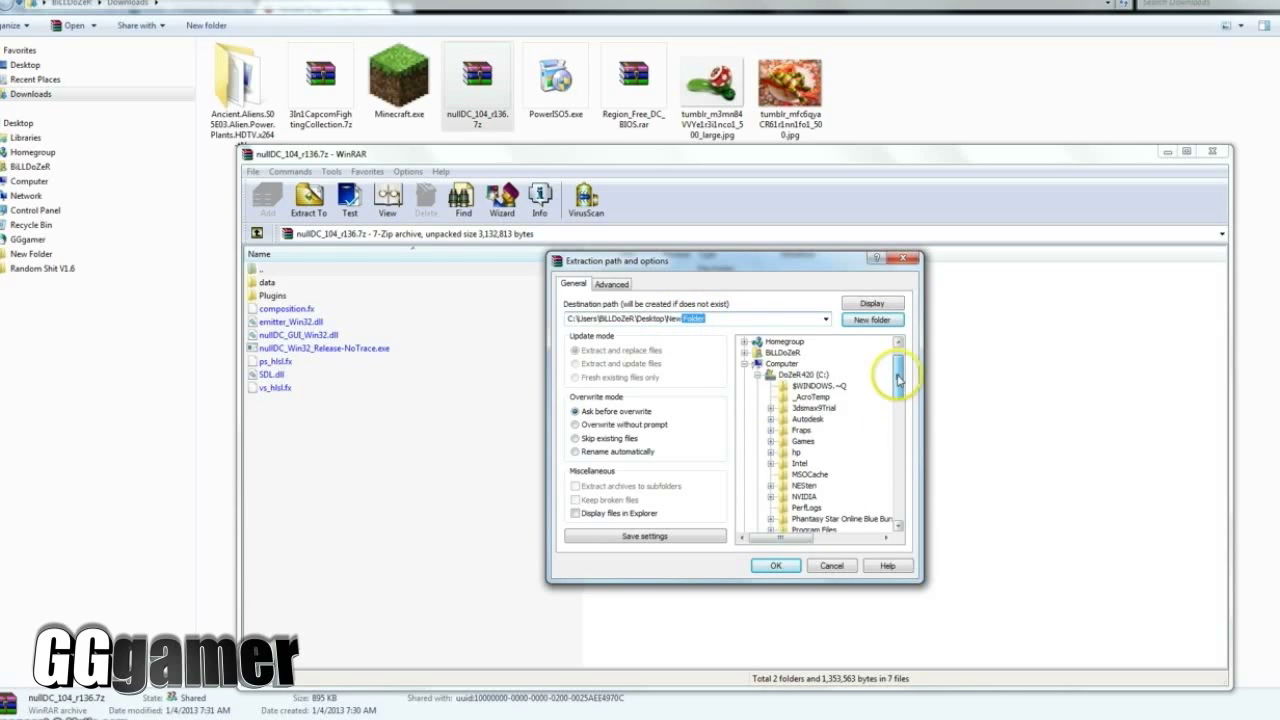
click(776, 566)
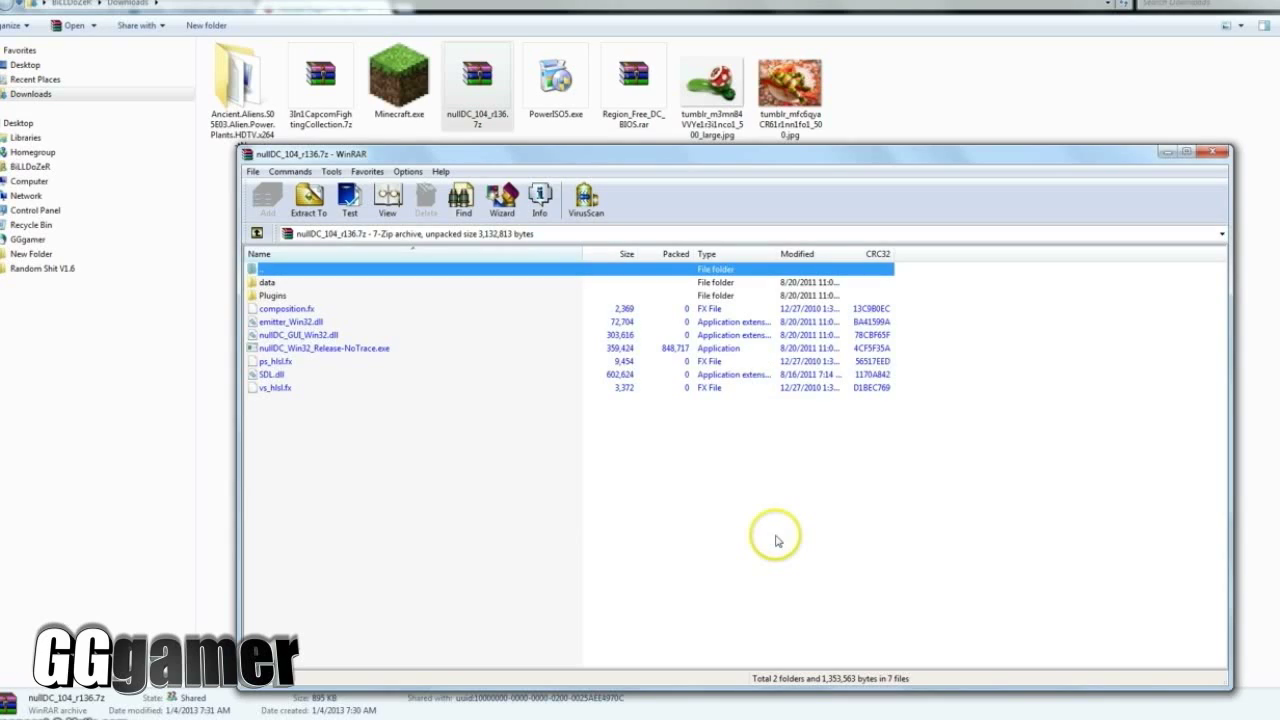
click(1213, 152)
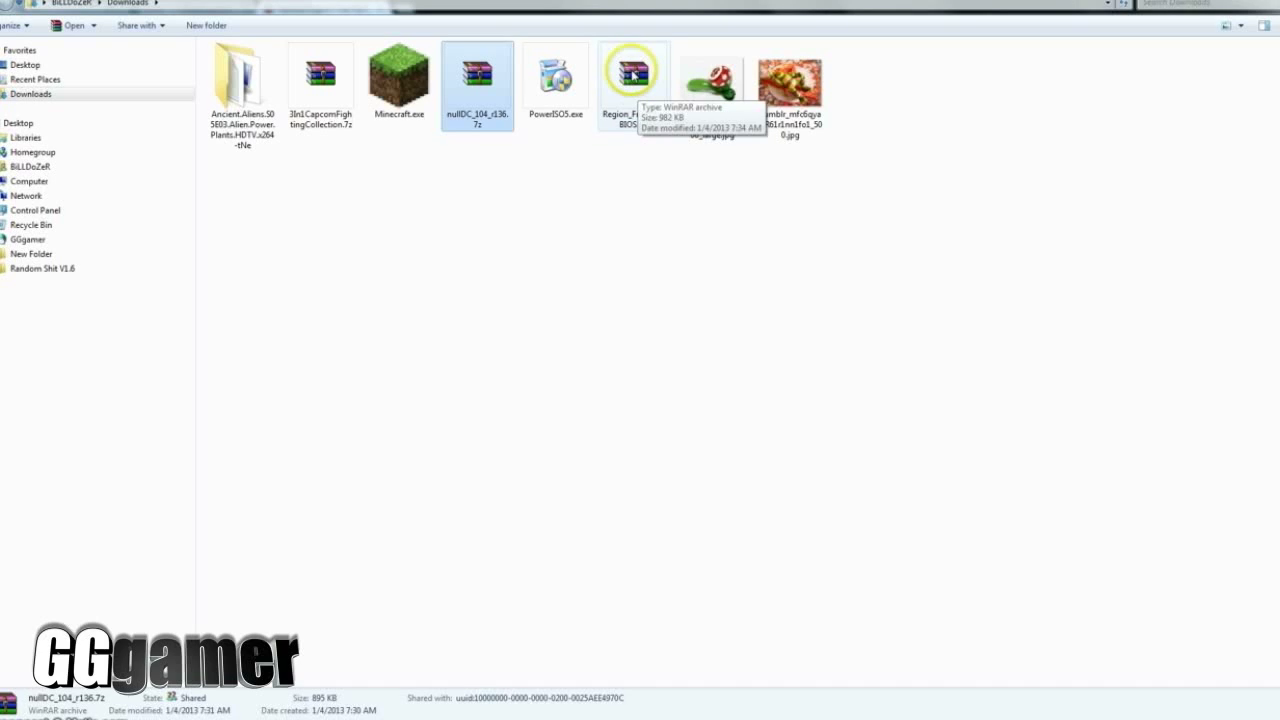
Extract Region_Free_DC_BIOS.rar directly to the Desktop and close the archive
double_click(633, 75)
click(309, 200)
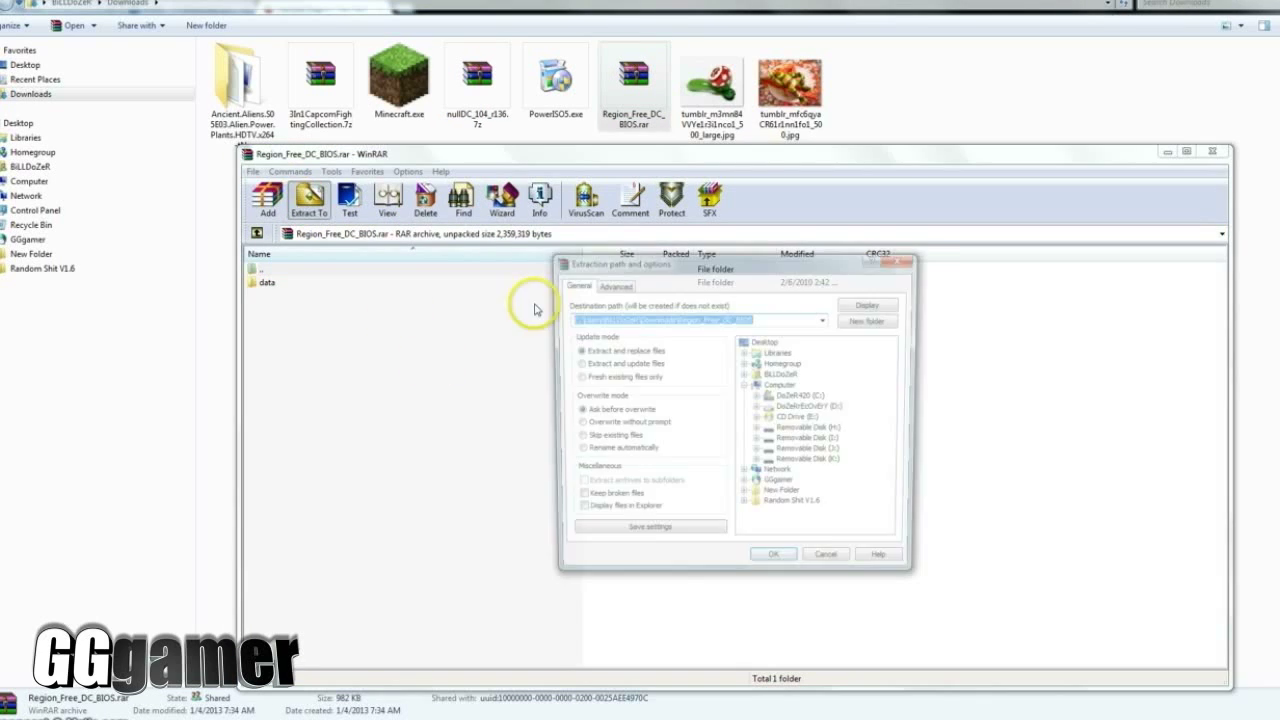
click(765, 342)
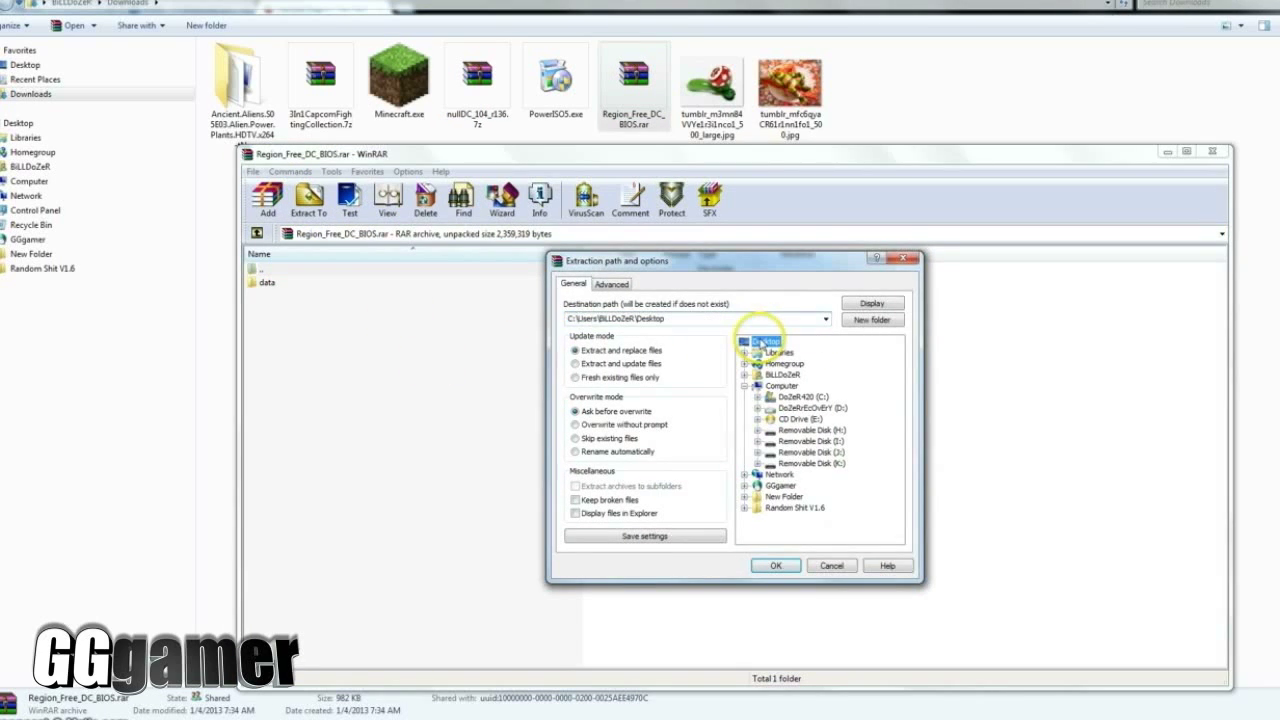
click(776, 566)
click(1210, 151)
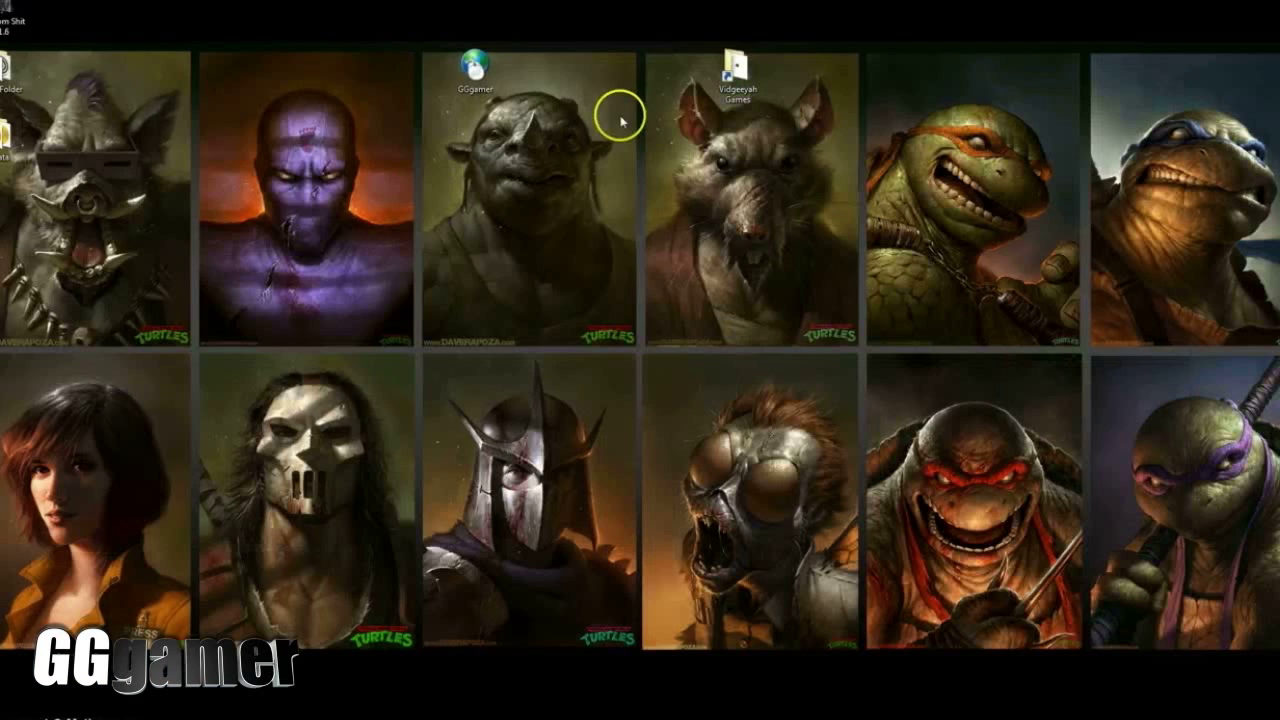
Move the New Folder and data folders to a clear desktop area, and open New Folder's data subfolder in a window docked to half the screen
drag(52, 115, 288, 298)
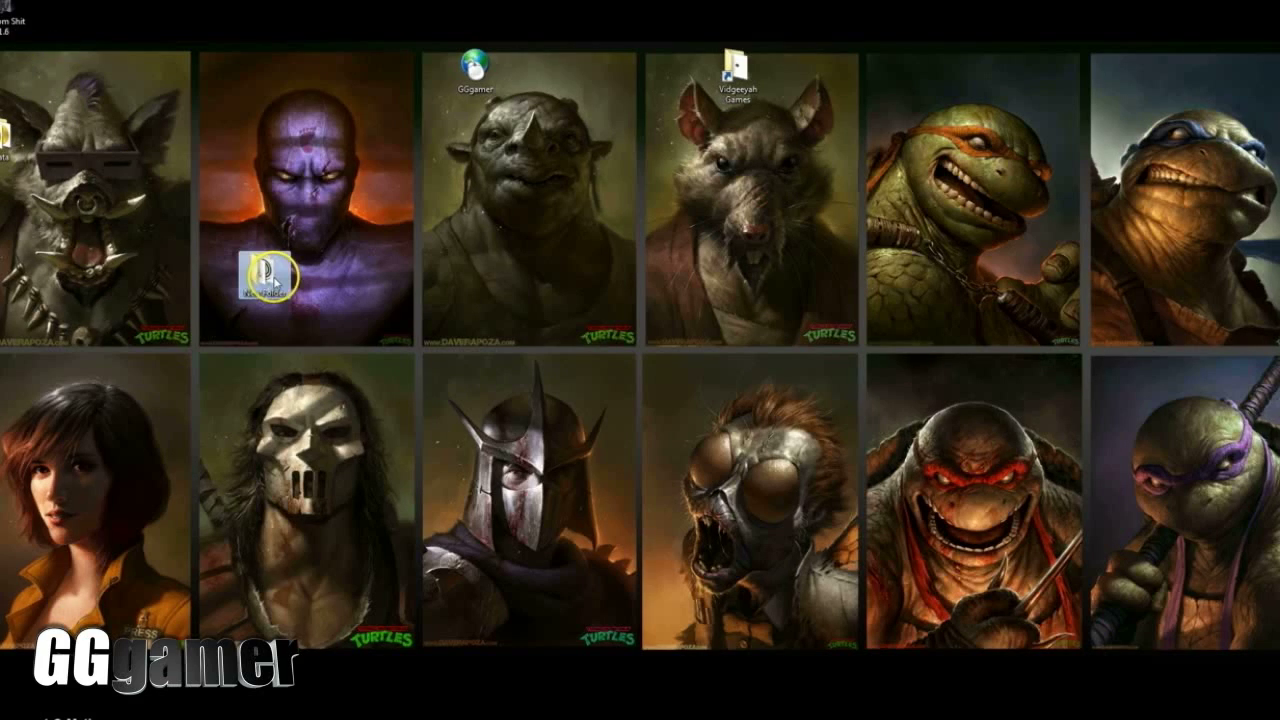
drag(14, 128, 289, 406)
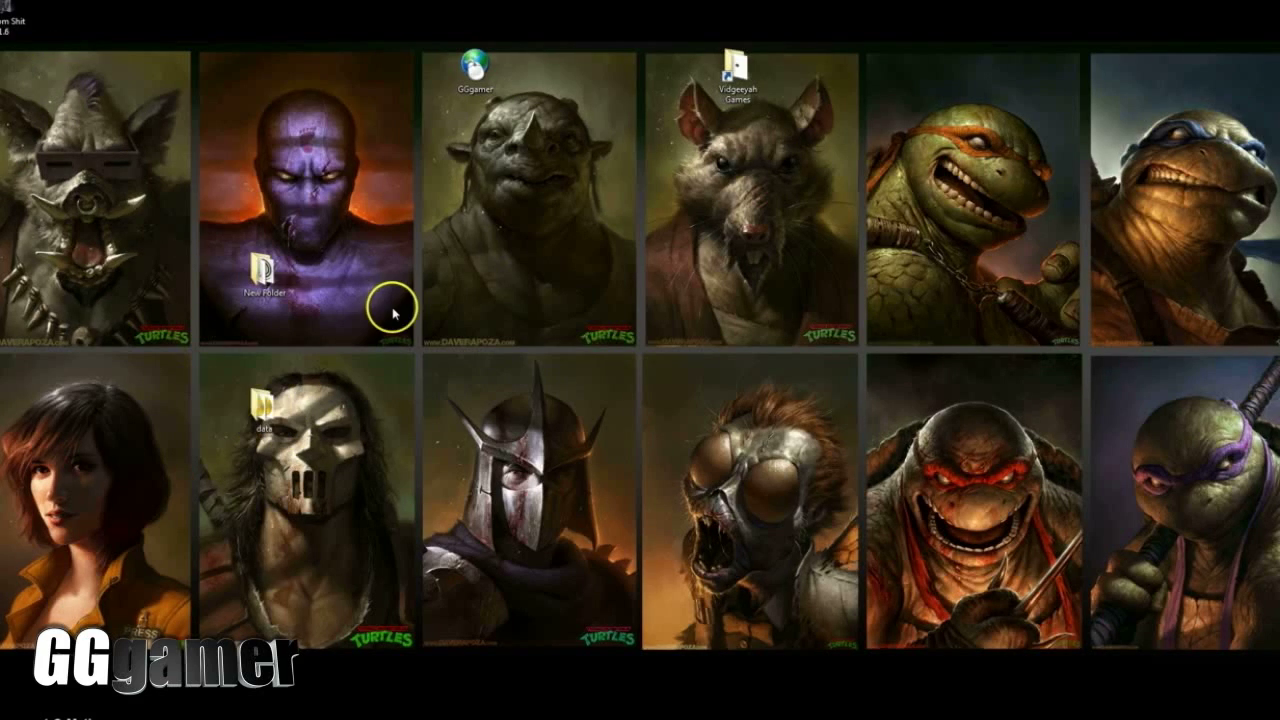
click(262, 268)
double_click(262, 268)
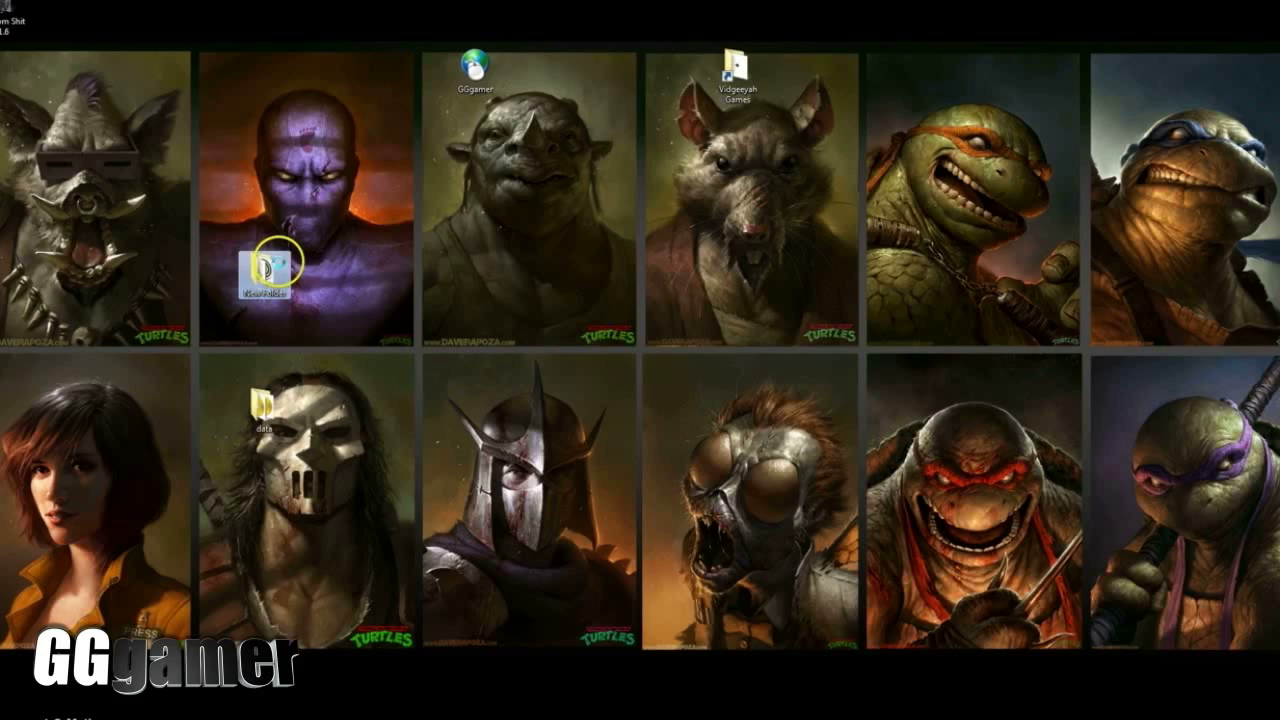
drag(486, 5, 1279, 140)
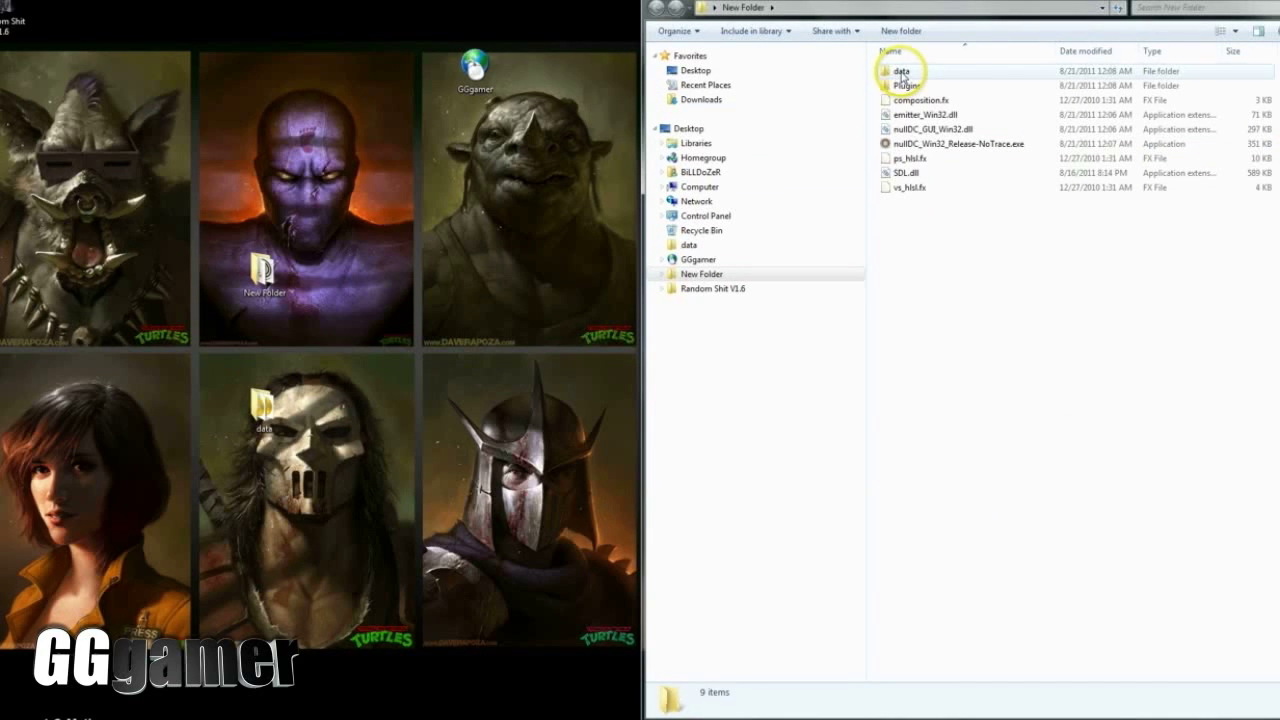
double_click(902, 72)
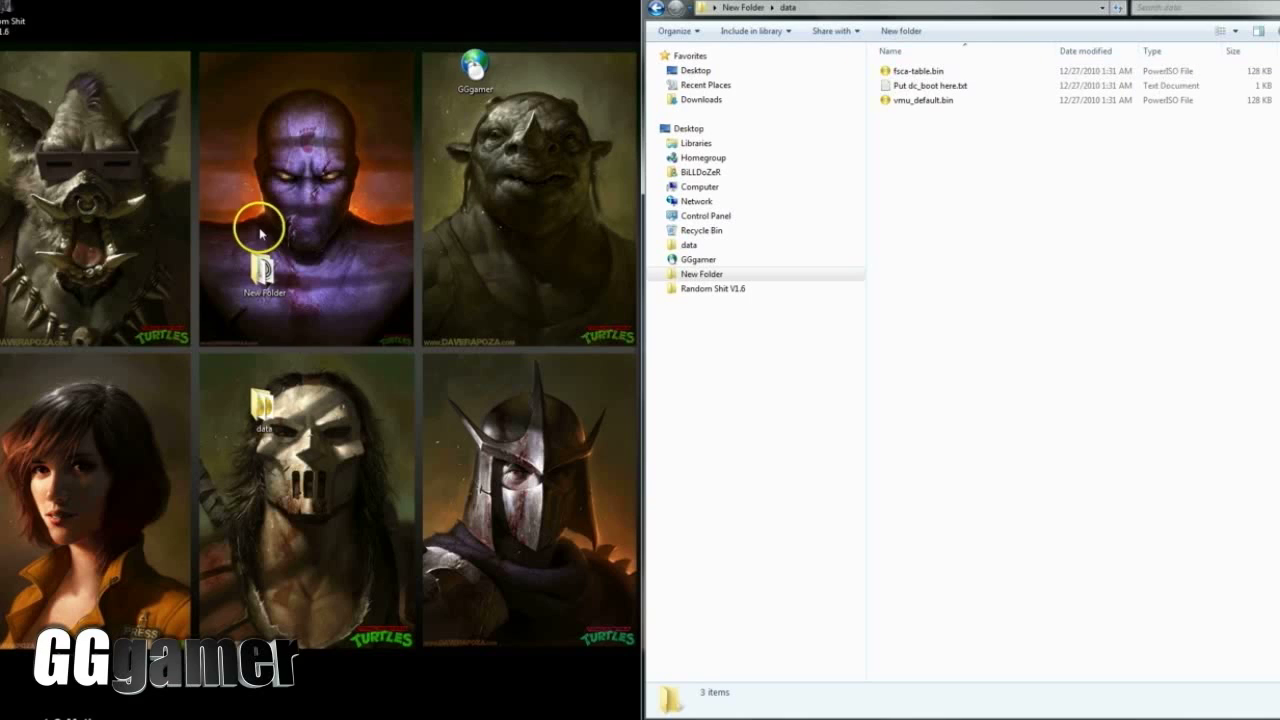
Copy all four files, including dc_boot.bin and dc_flash.bin, from the desktop data folder into New Folder's data subfolder, and close the source window
double_click(262, 268)
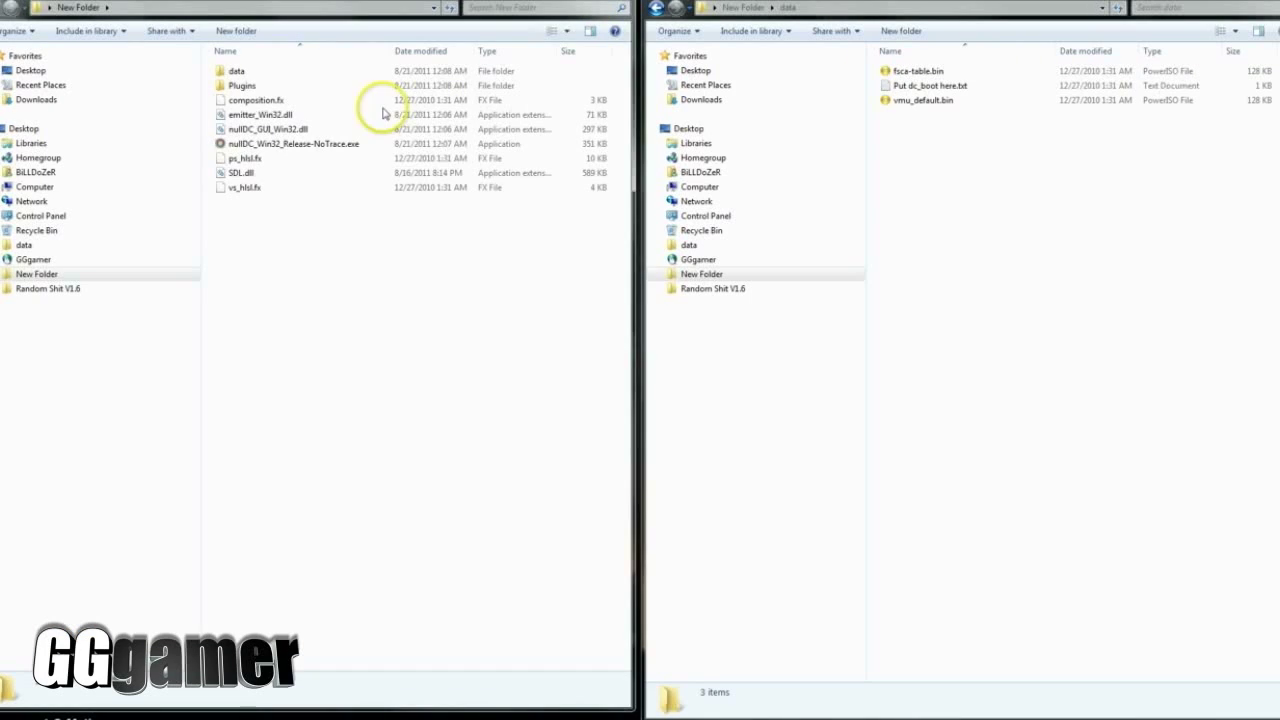
key(alt+F4)
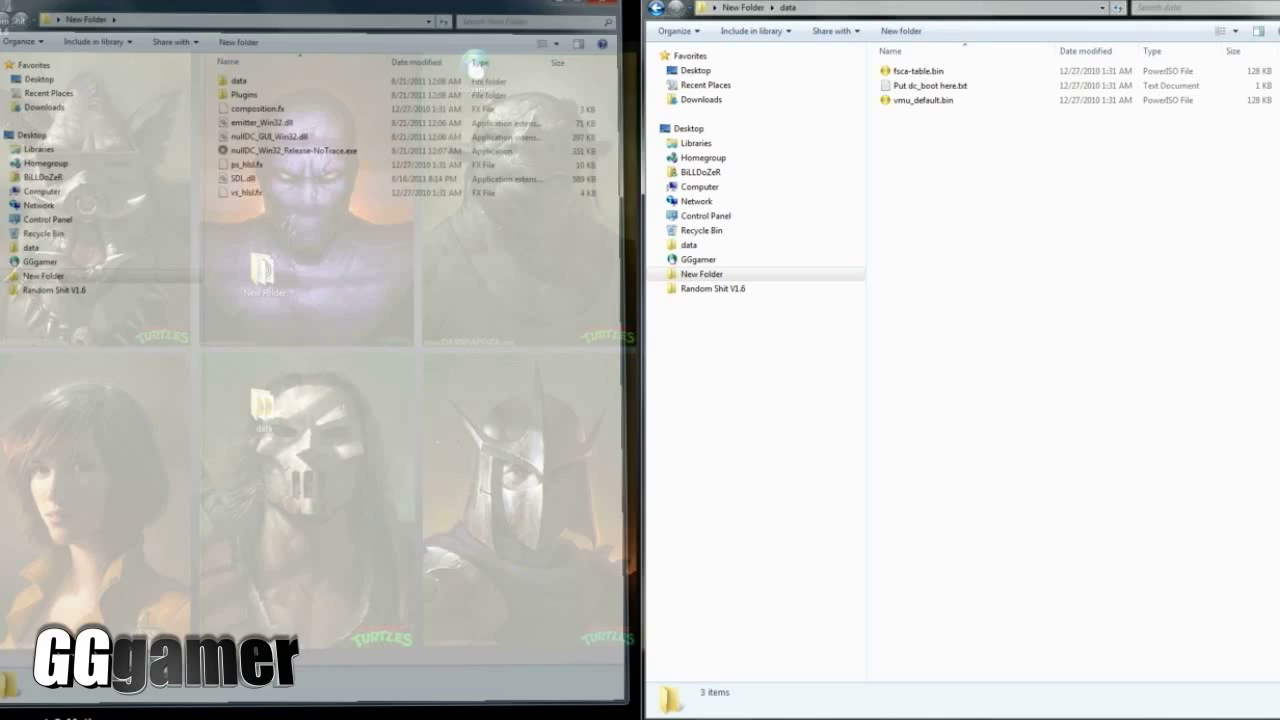
double_click(261, 404)
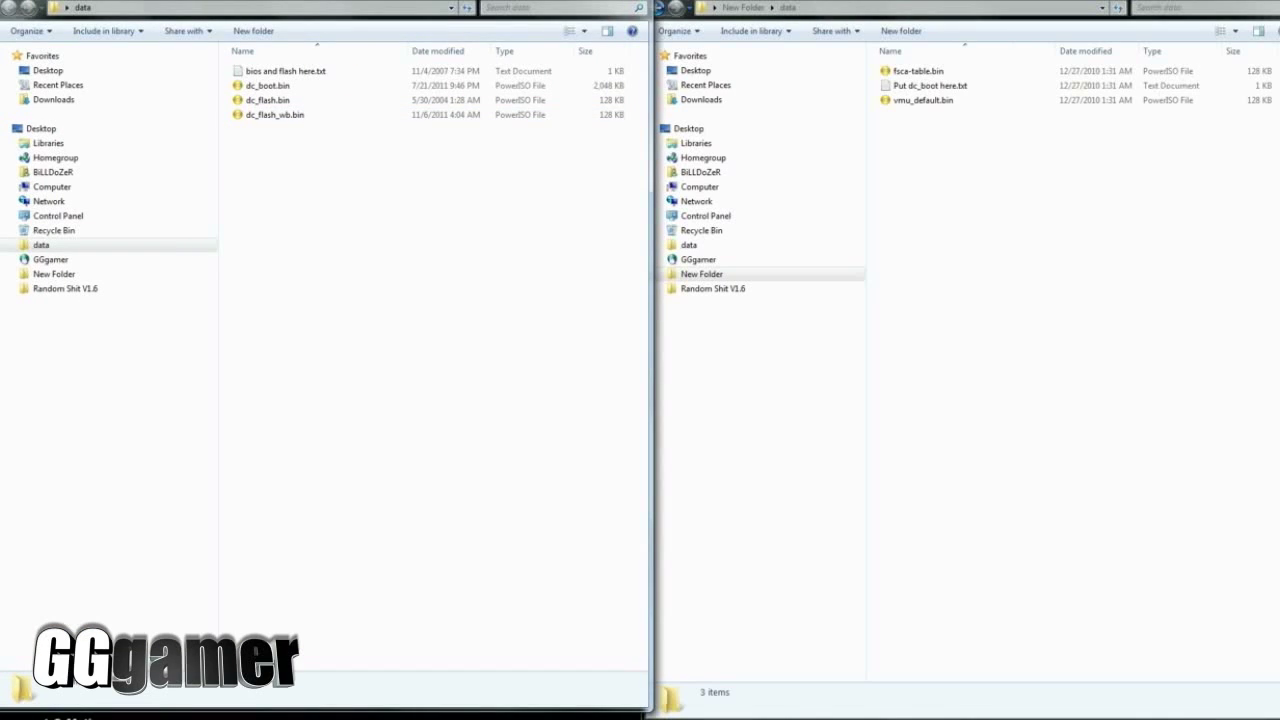
drag(266, 180, 235, 97)
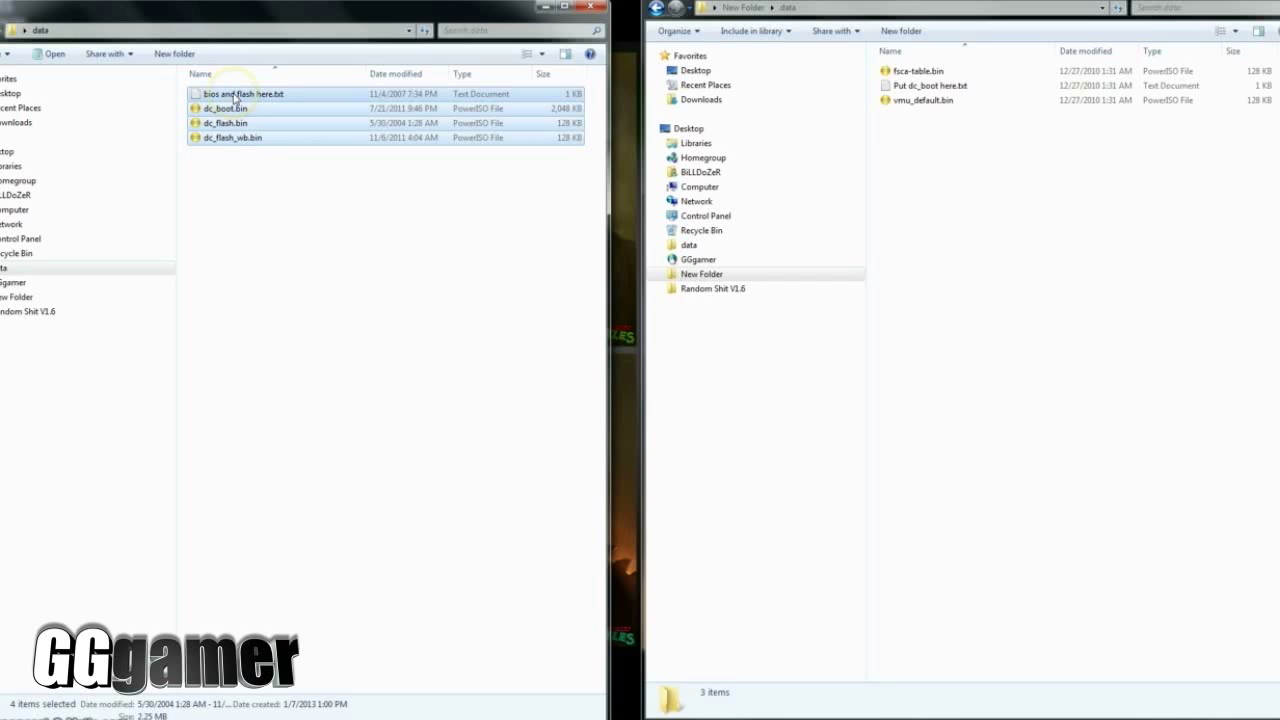
click(955, 172)
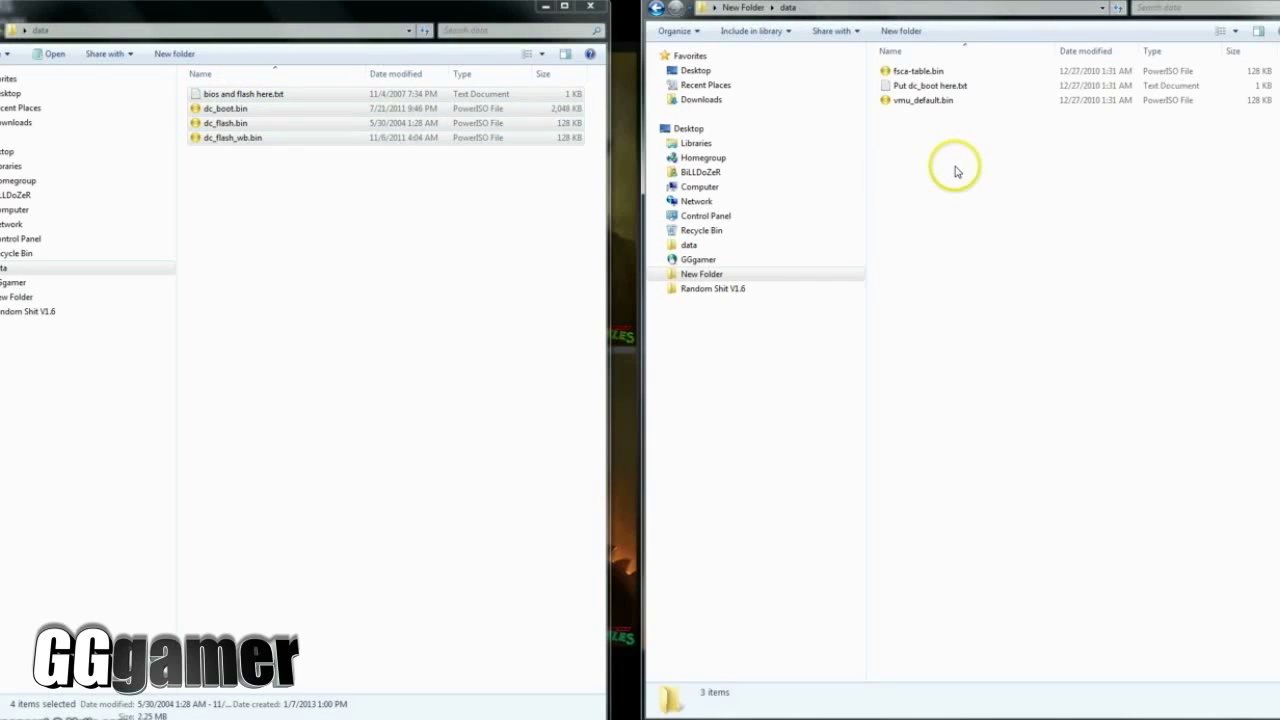
key(ctrl+v)
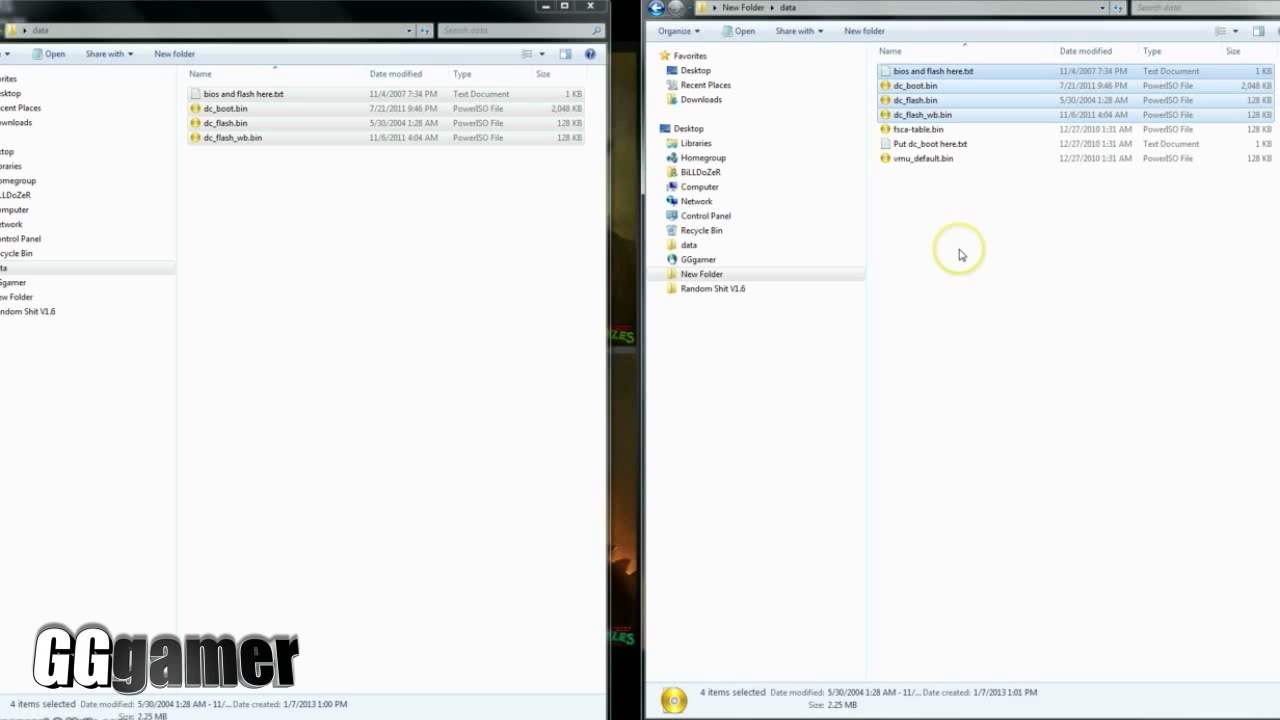
click(958, 254)
click(590, 7)
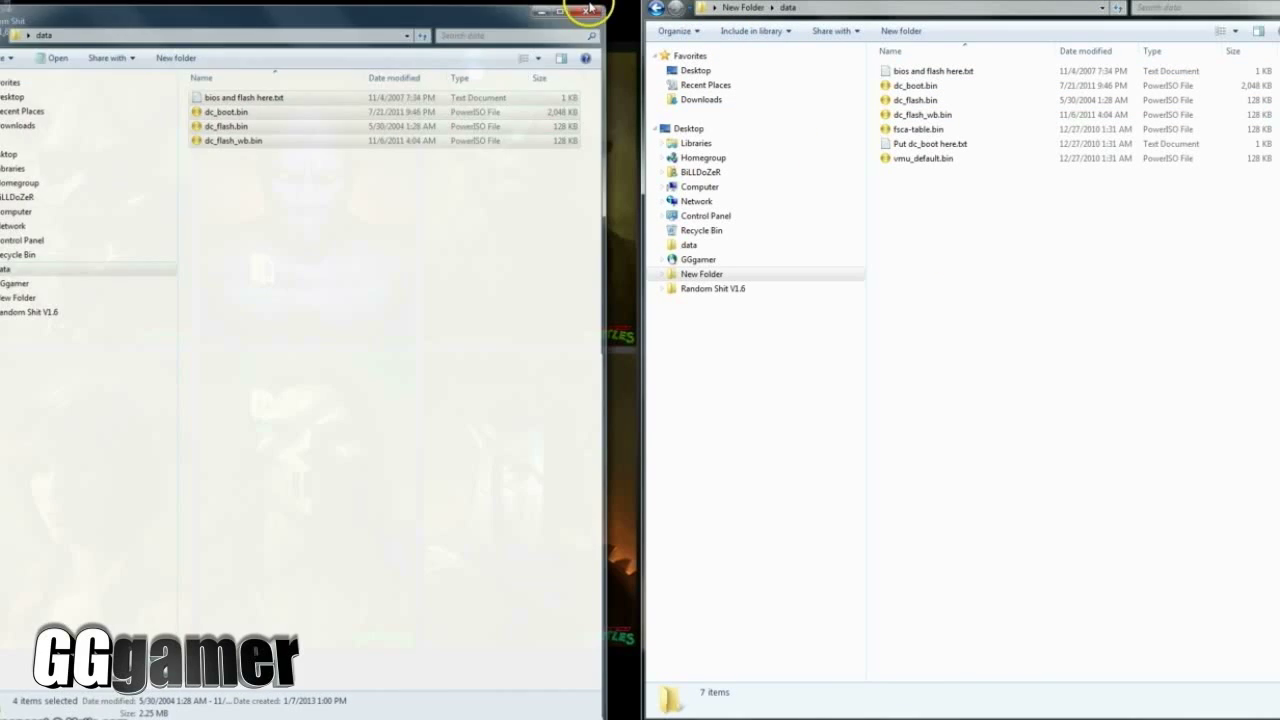
Delete the extracted data folder from the desktop and return to the main level of New Folder
drag(329, 266, 243, 423)
right_click(265, 422)
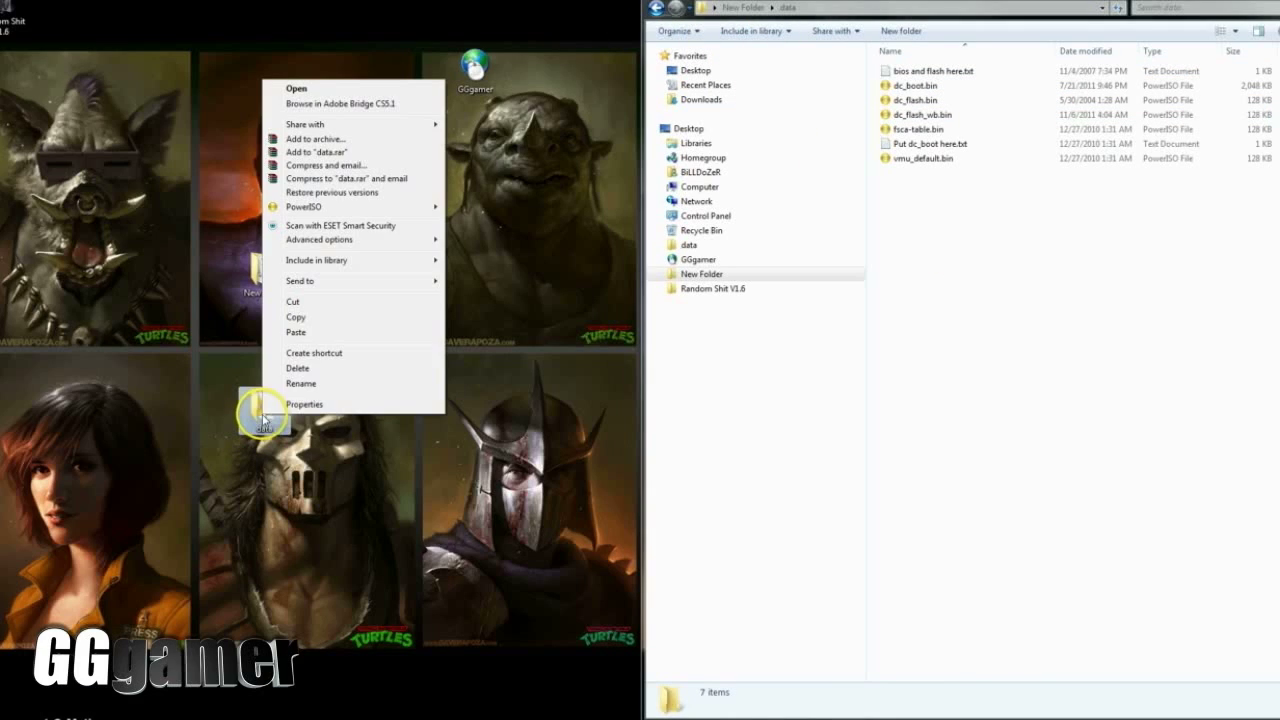
click(297, 368)
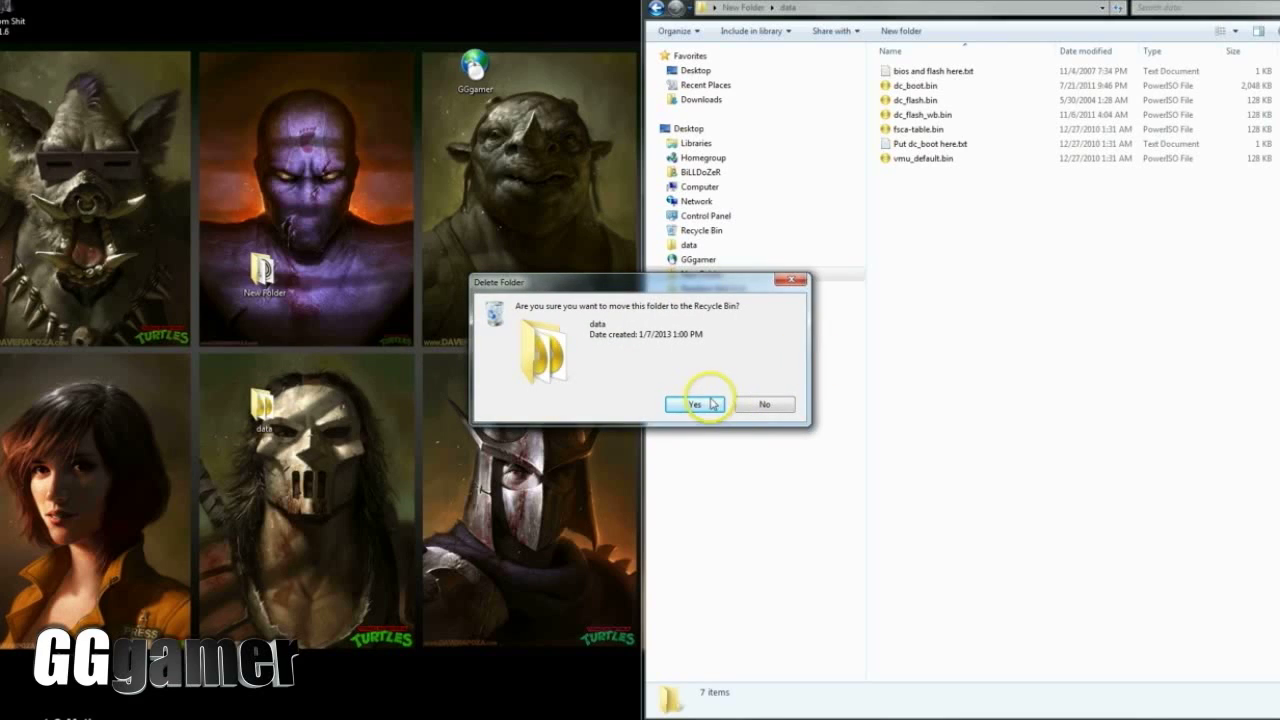
click(711, 403)
click(657, 8)
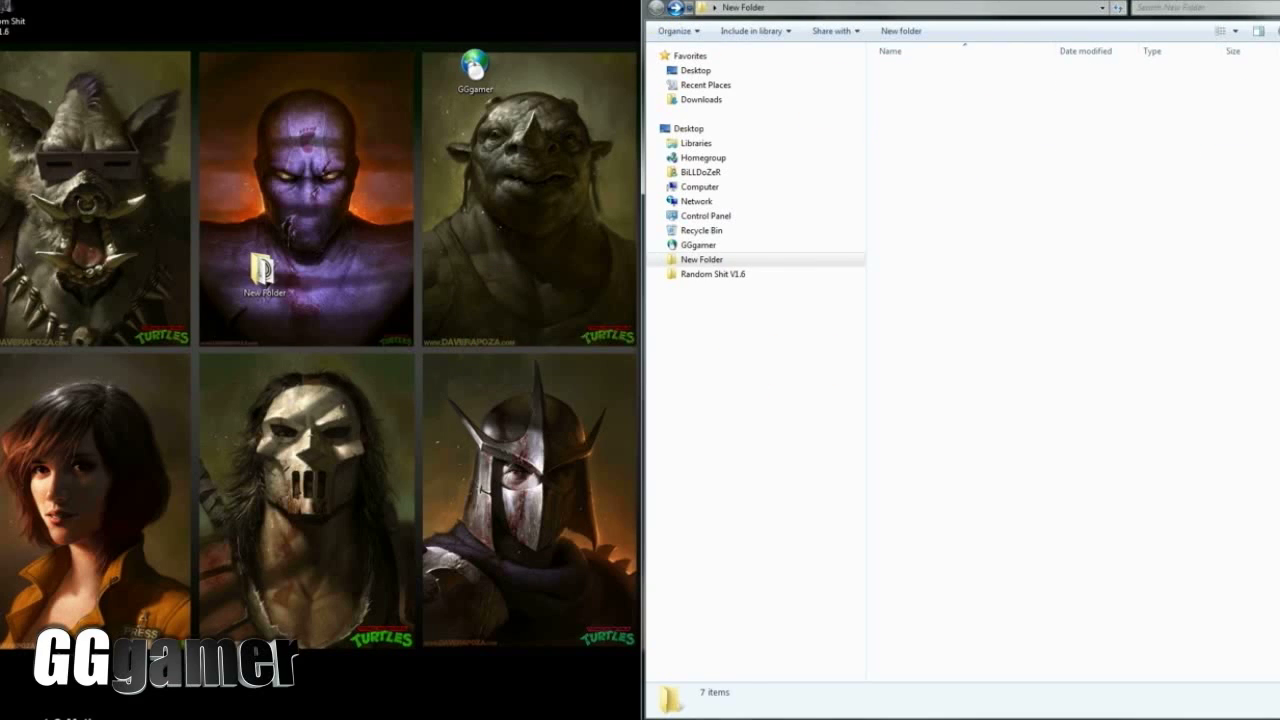
Undock the New Folder window, launch nullDC_Win32_Release-NoTrace.exe from it, and place the emulator window clear of its console output
key(super+Left)
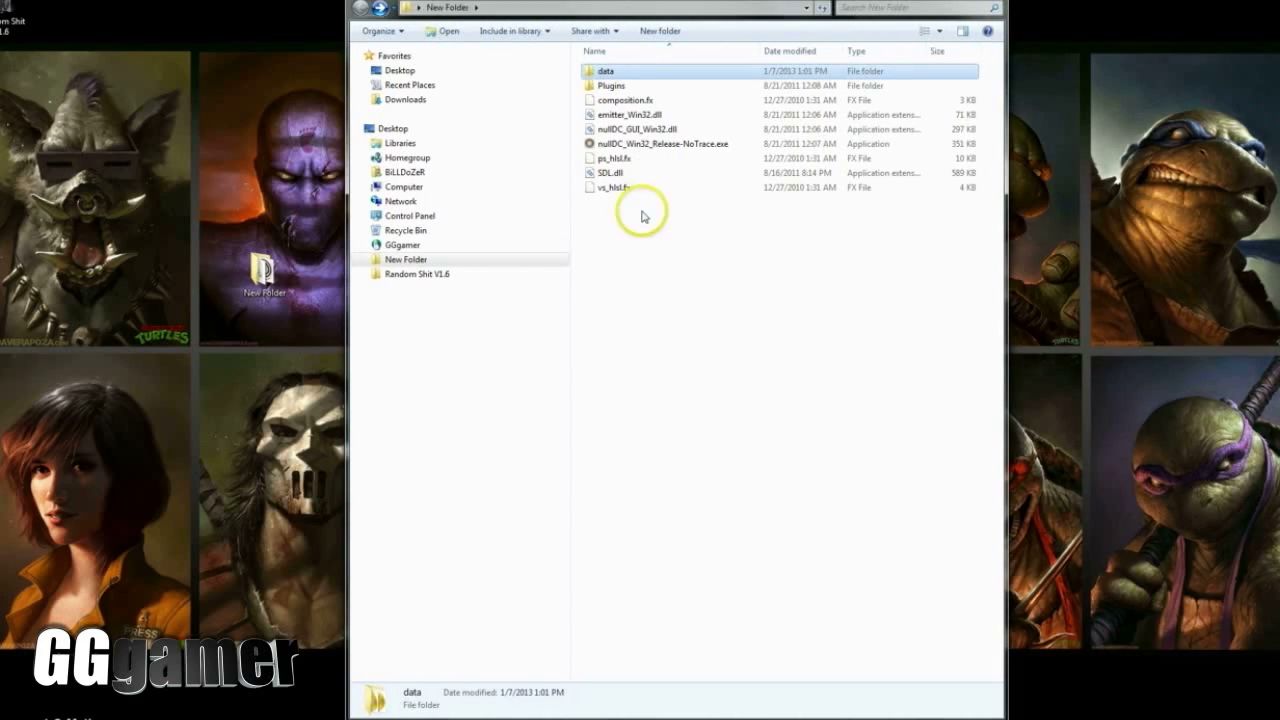
double_click(635, 146)
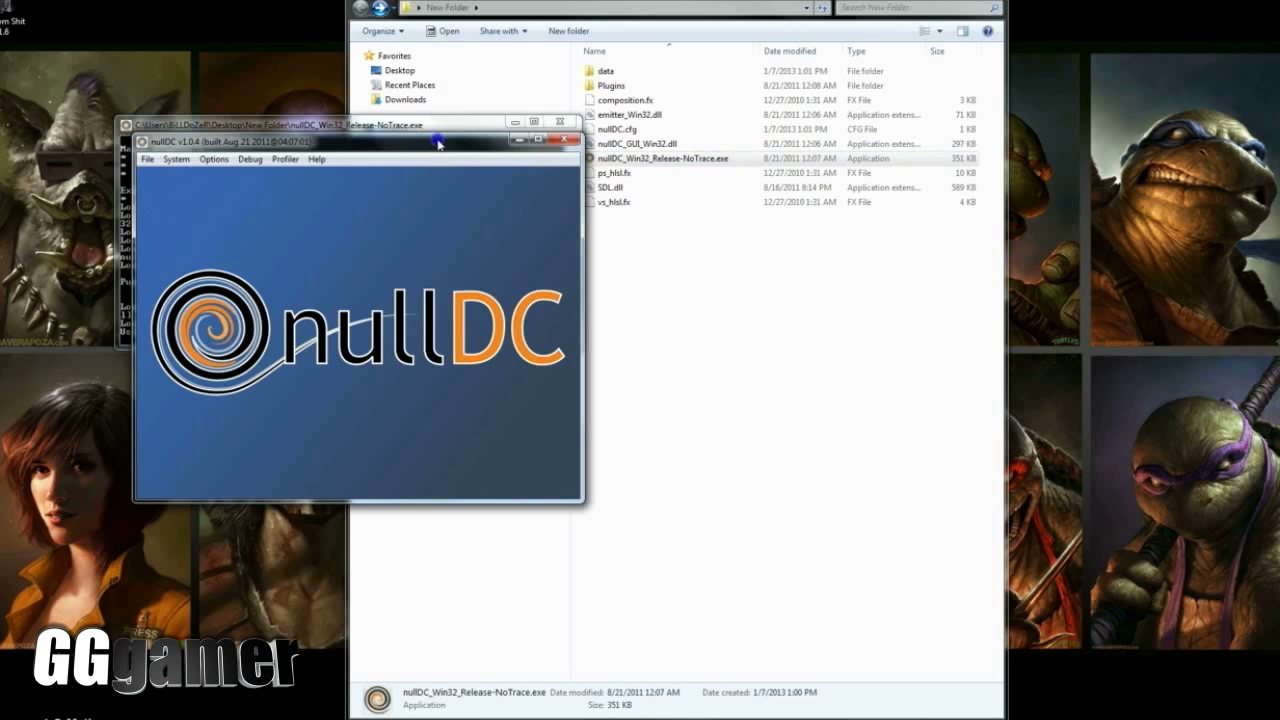
drag(438, 143, 841, 182)
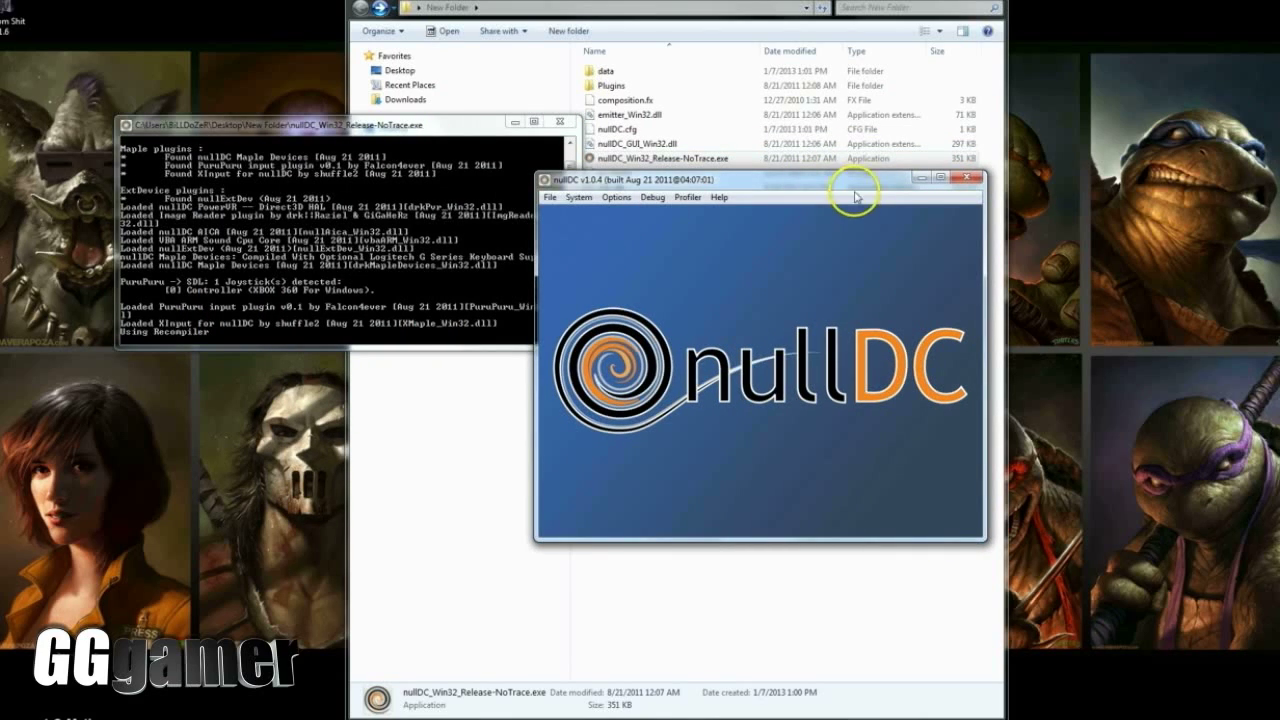
drag(854, 181, 580, 208)
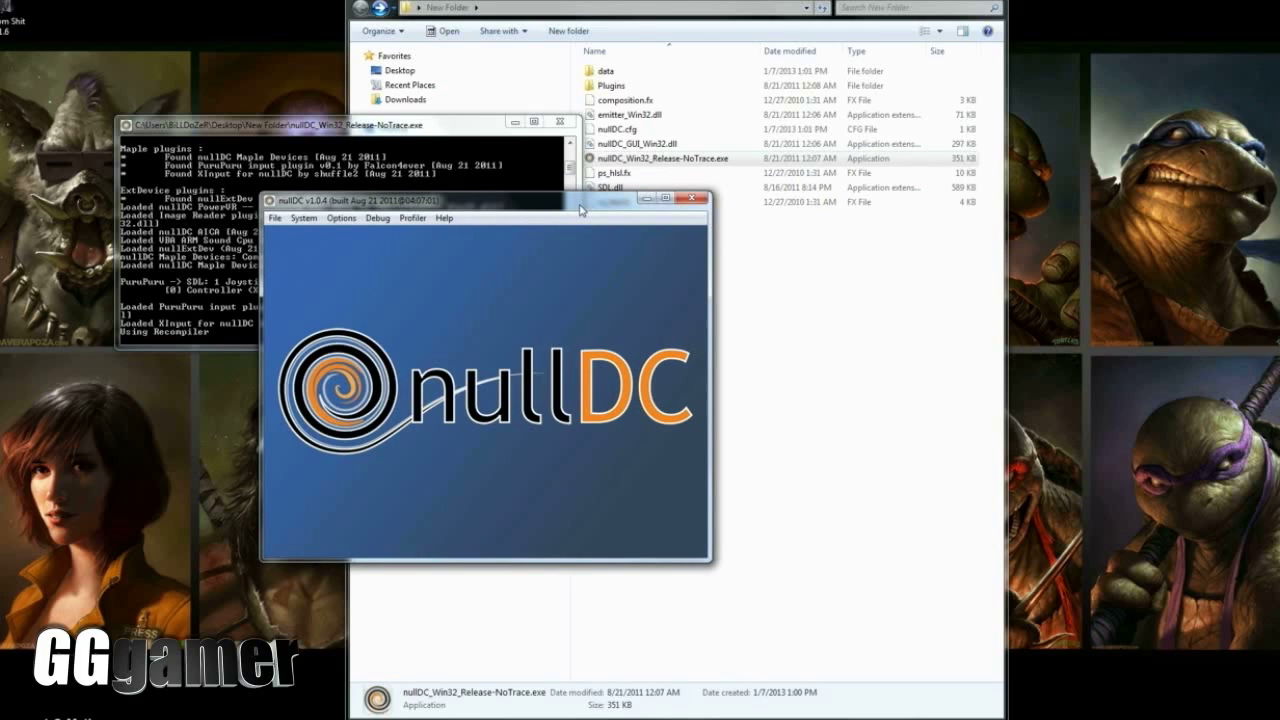
drag(455, 205, 553, 201)
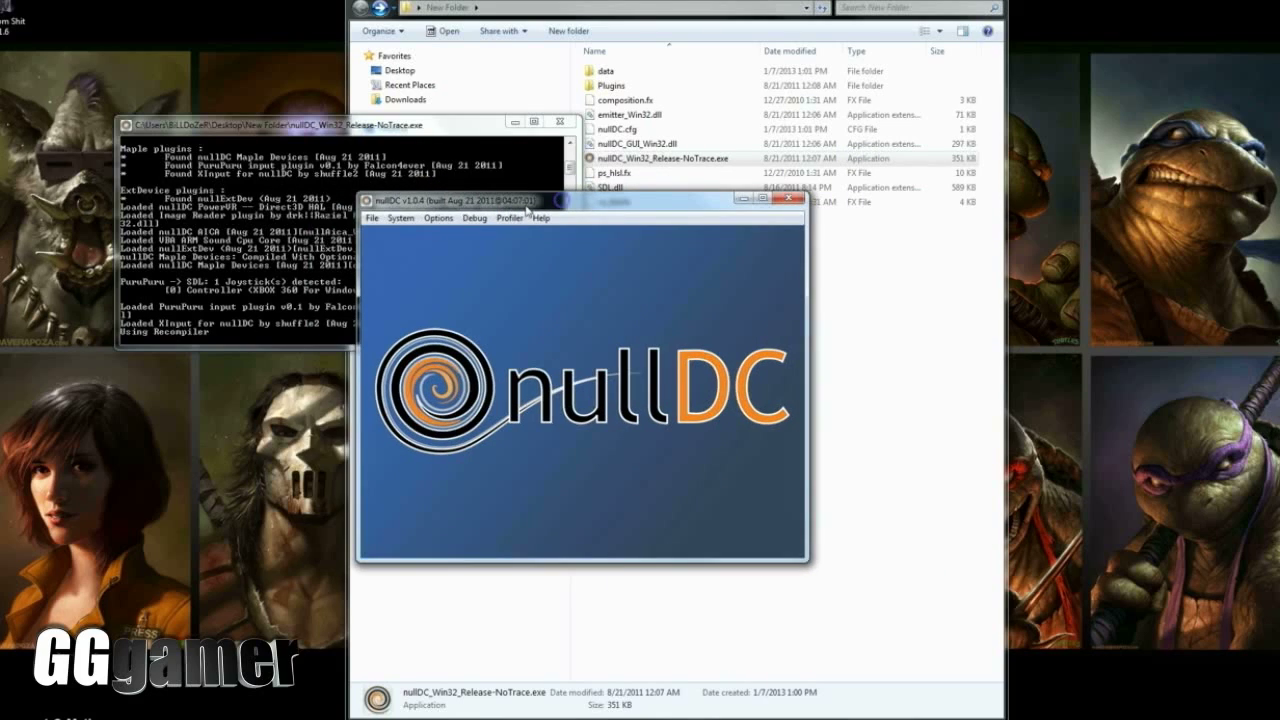
Open the emulator's plugin selection and accept the chosen plugins
click(433, 219)
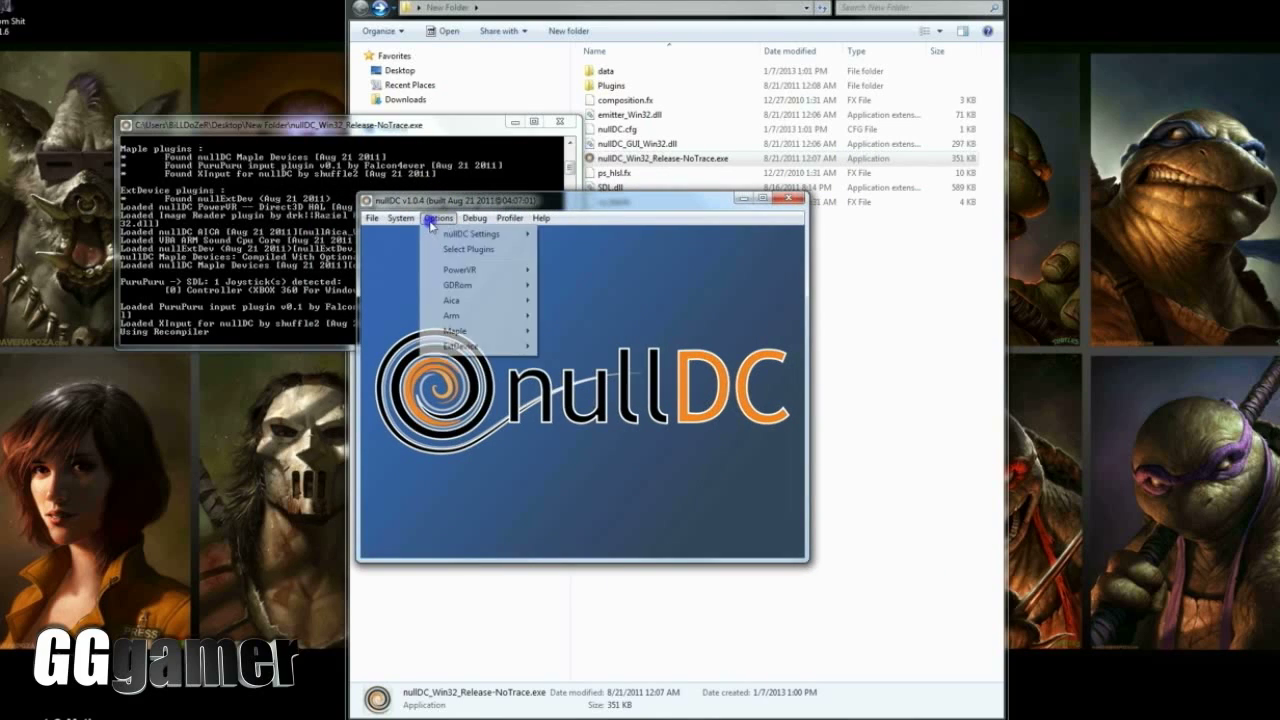
click(476, 257)
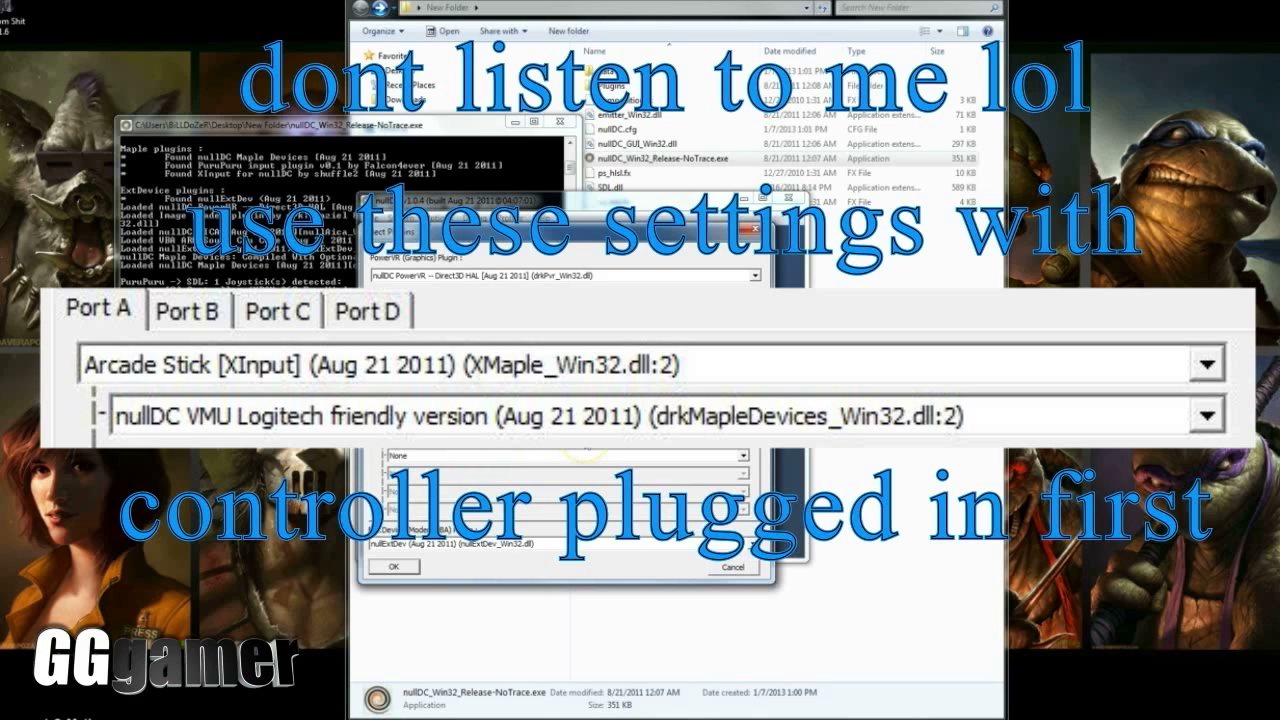
click(396, 566)
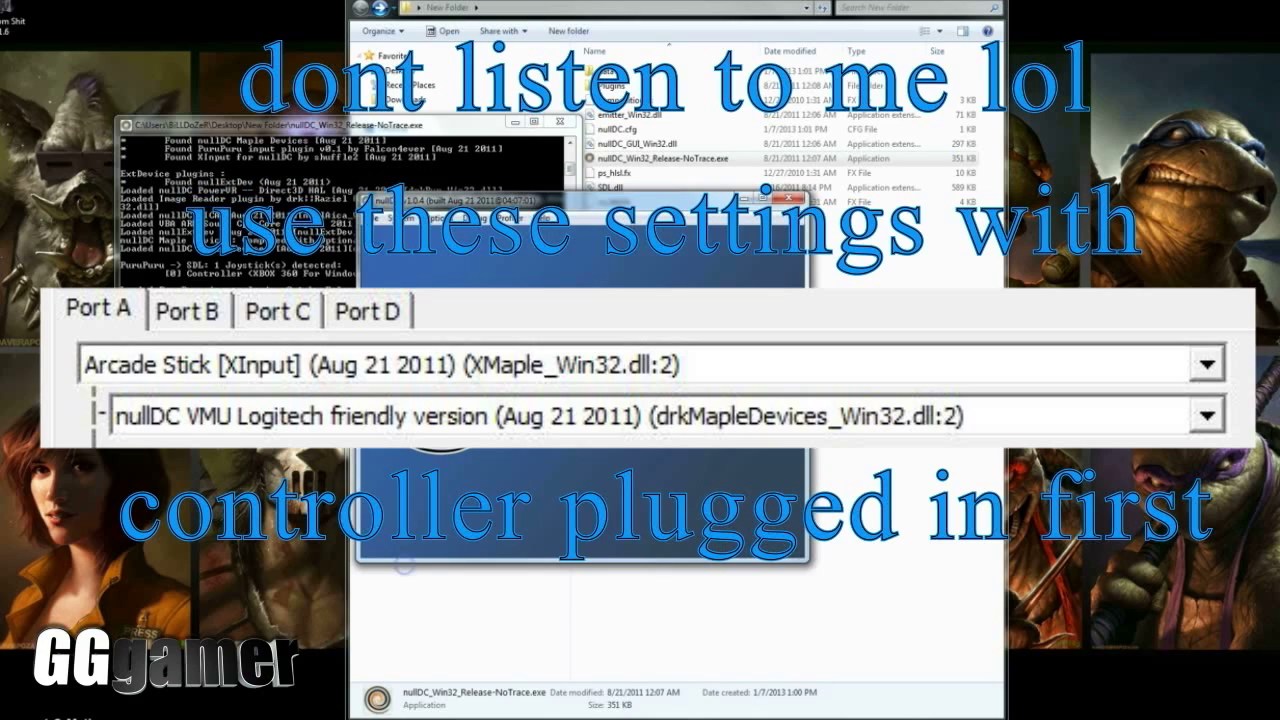
Look up the key configuration option for the Maple device on Port A, and close the emulator
click(438, 217)
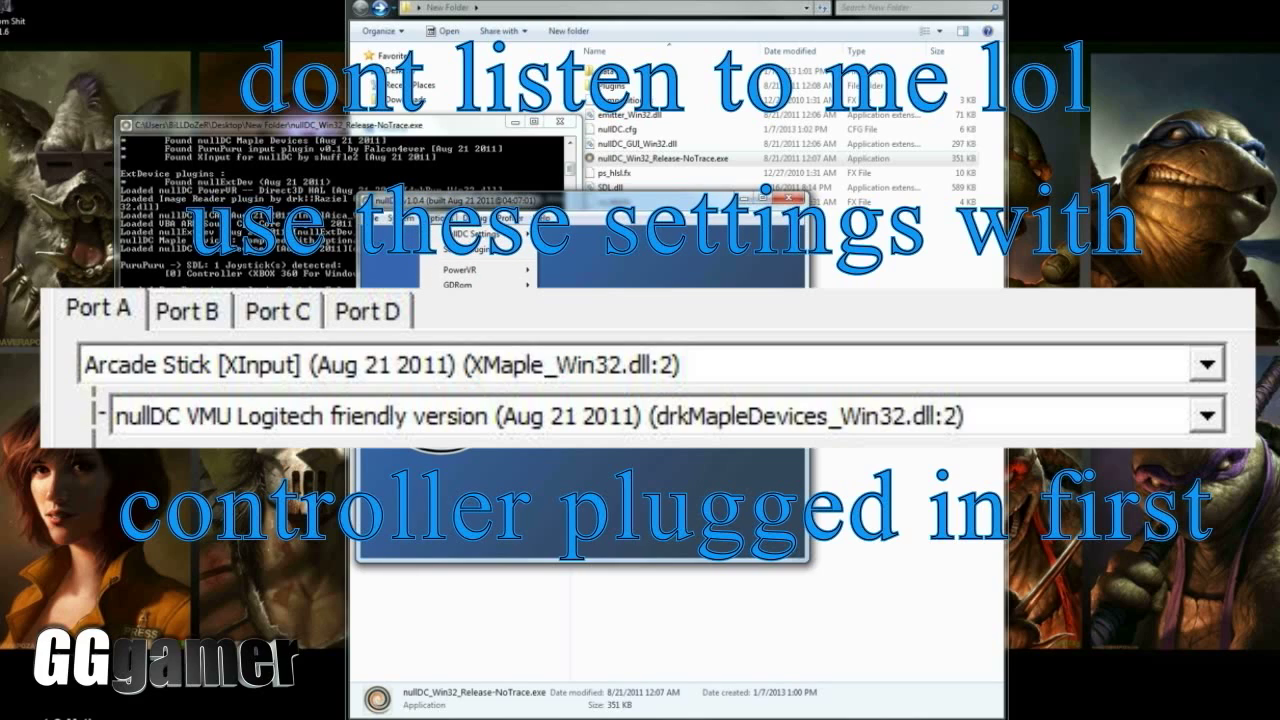
mouse_move(471, 330)
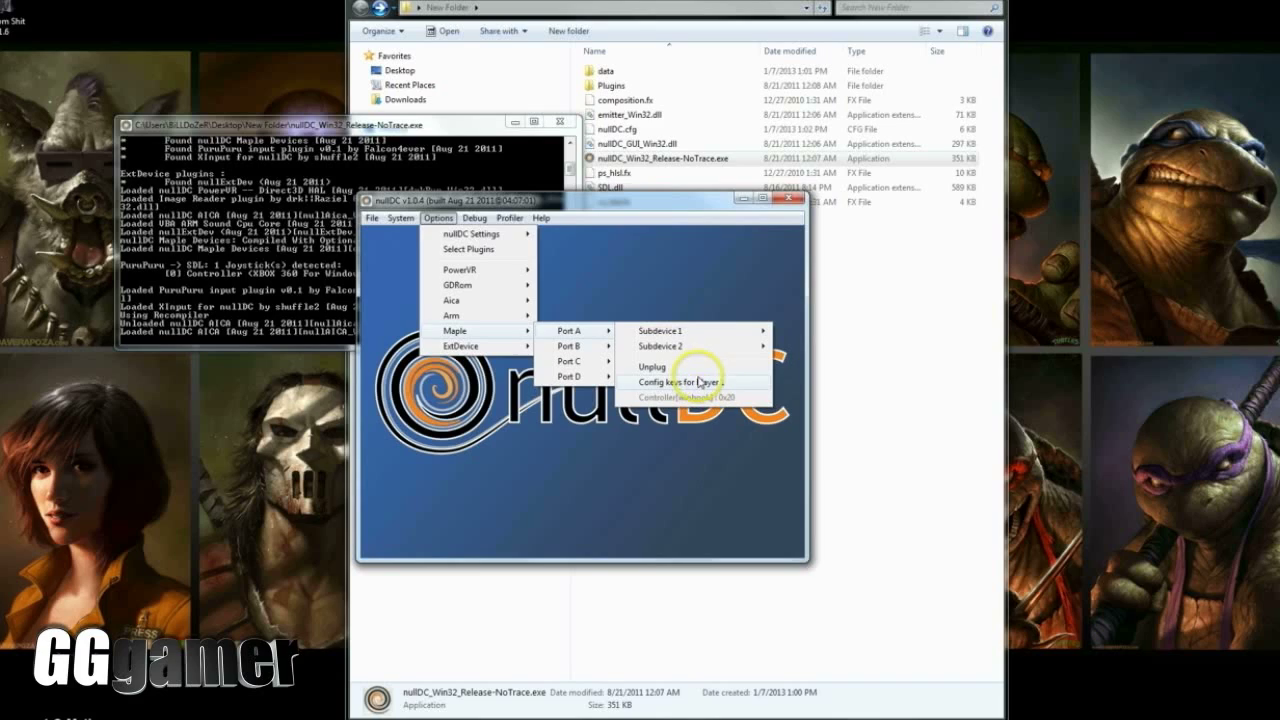
click(664, 200)
drag(661, 207, 437, 200)
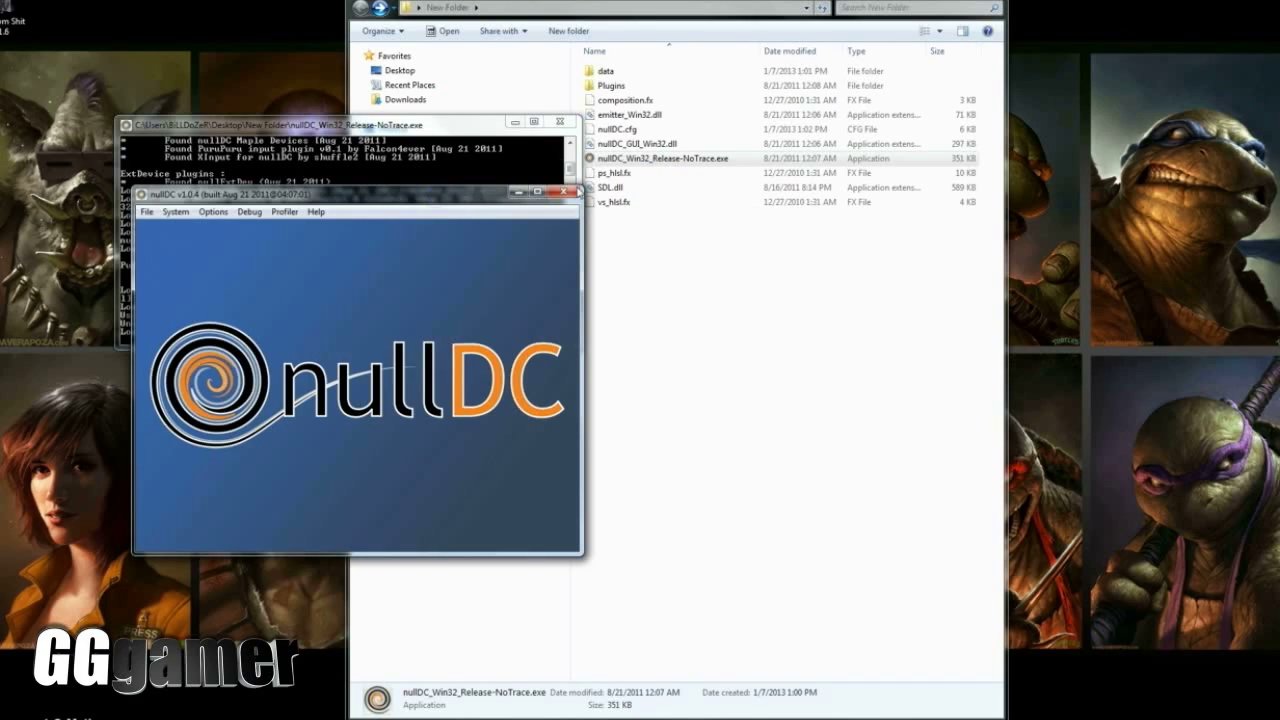
click(561, 194)
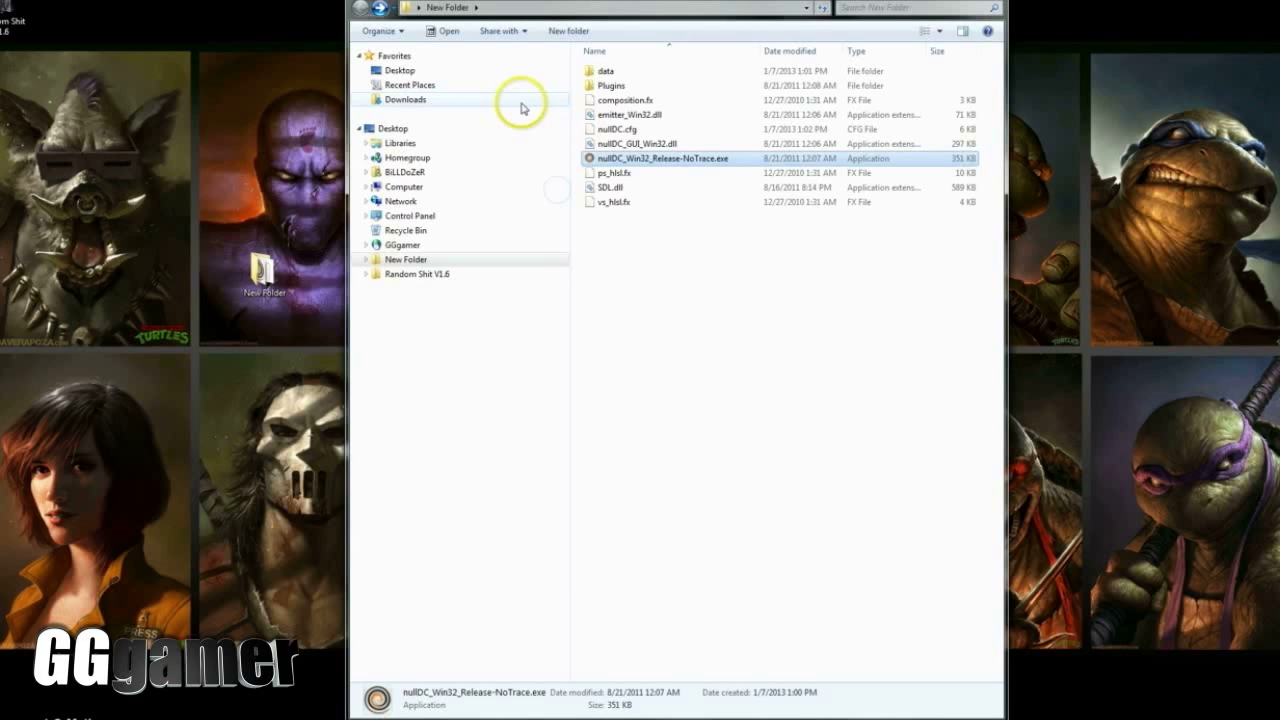
Launch nullDC_Win32_Release-NoTrace.exe from the Dreamcast folder in Vidgeeyah Games and move its window off the console
click(400, 71)
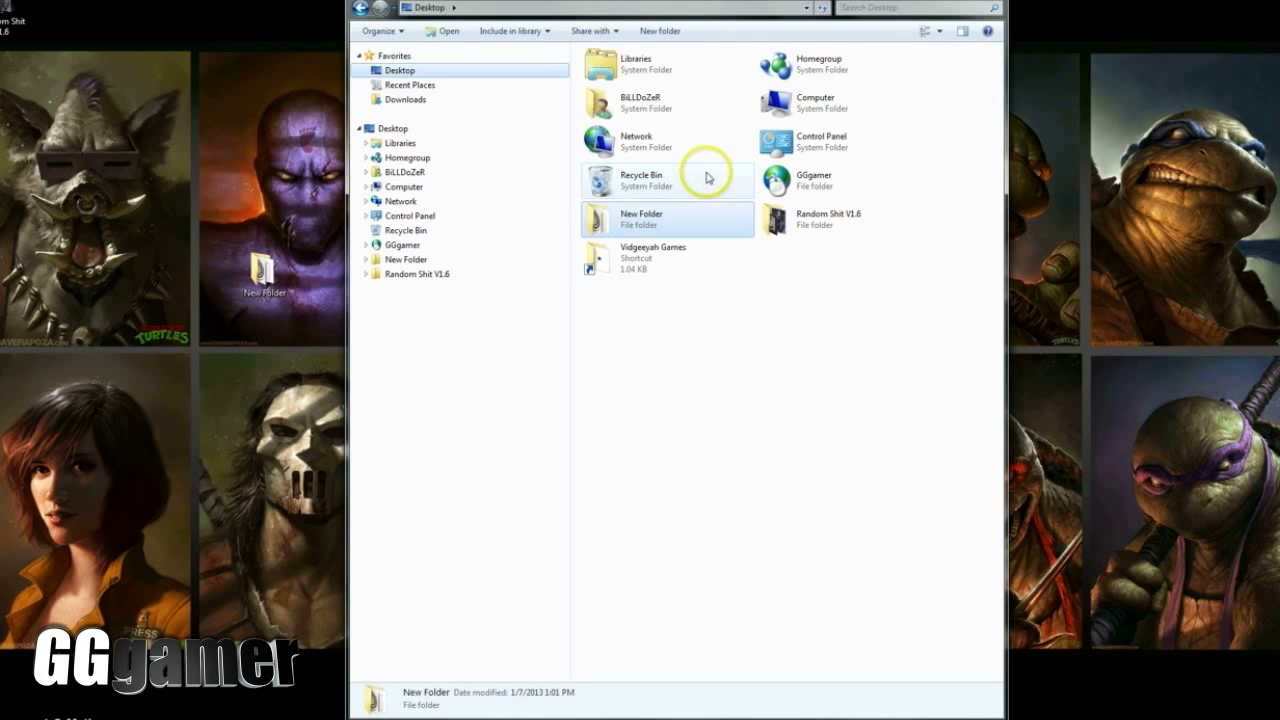
click(643, 272)
double_click(643, 272)
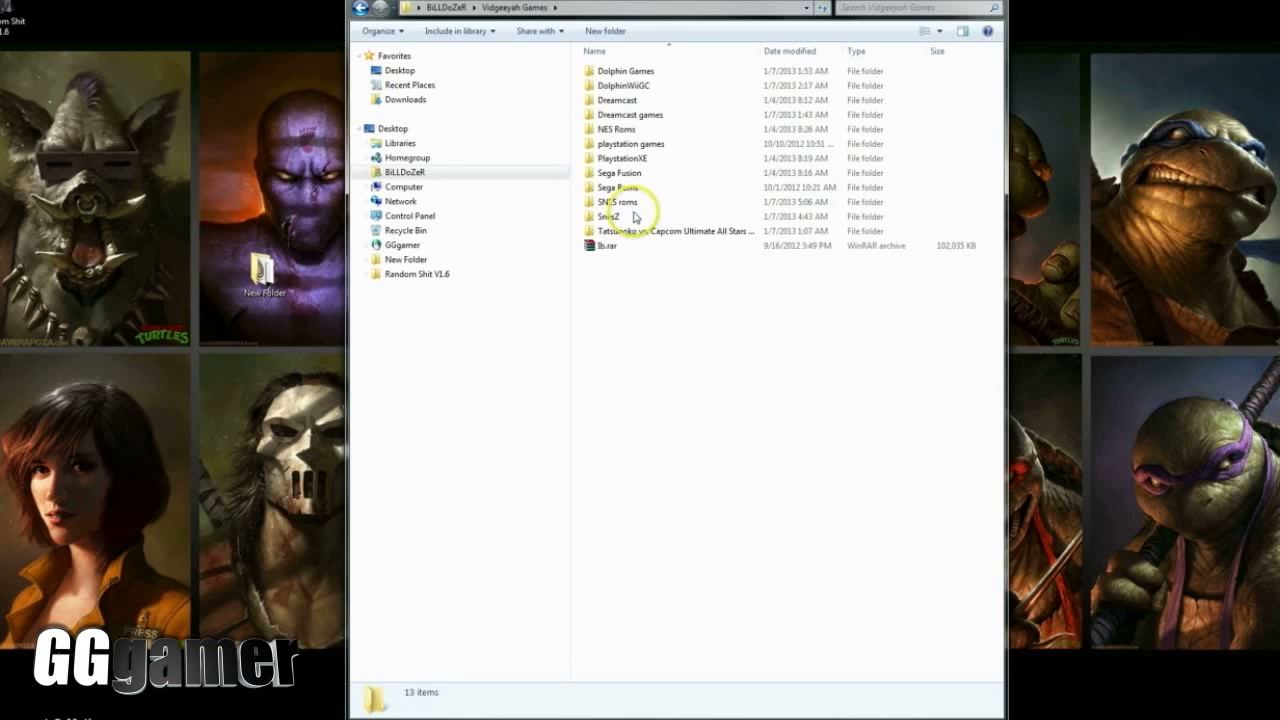
click(636, 117)
double_click(630, 102)
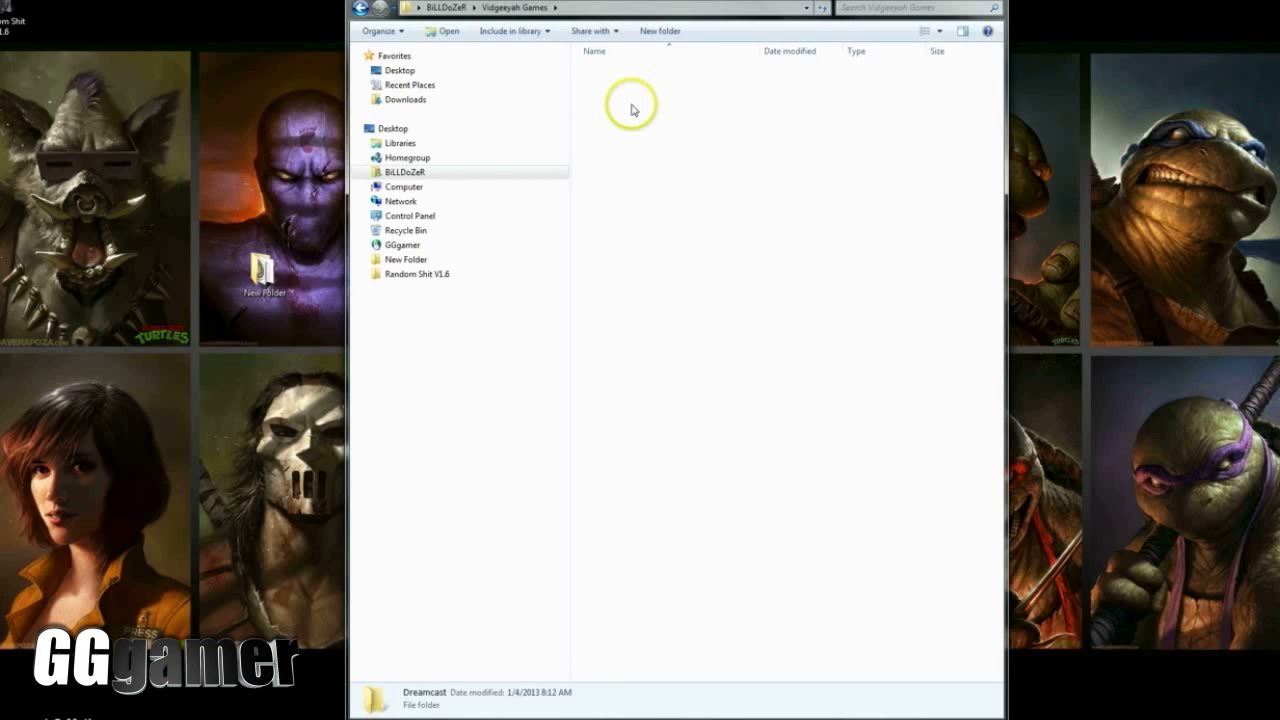
click(632, 175)
double_click(632, 175)
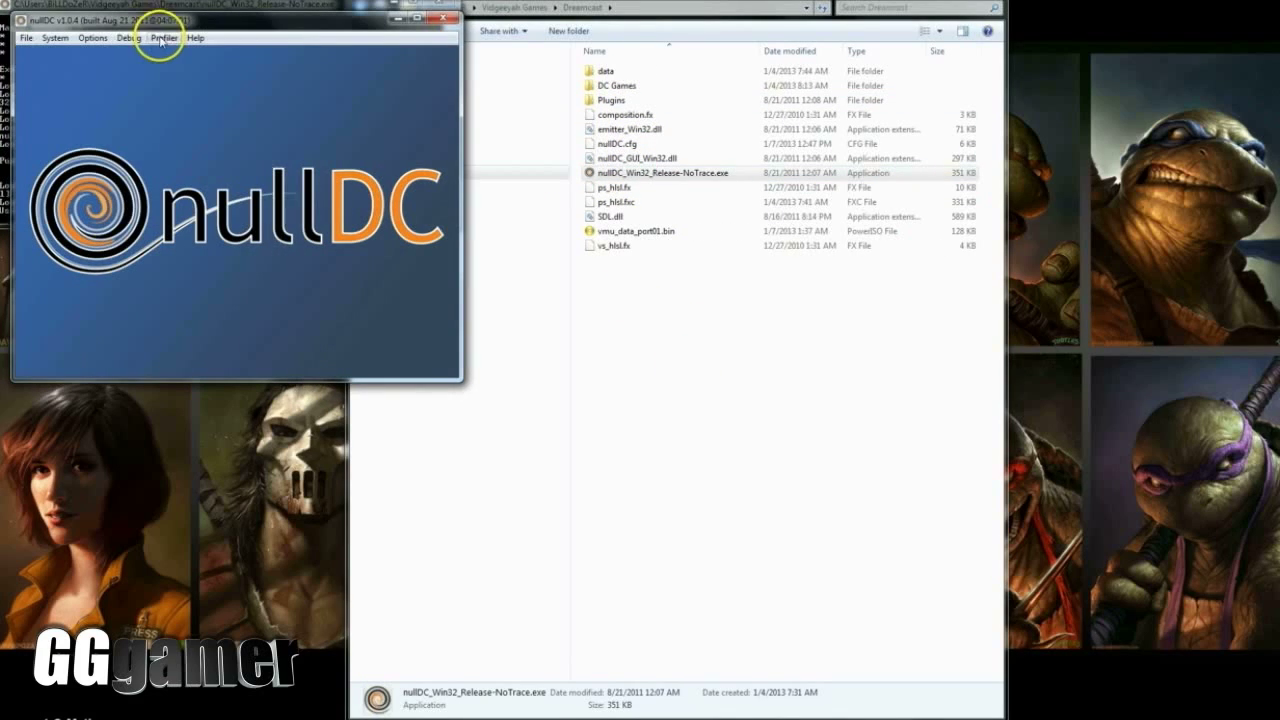
drag(157, 34, 408, 100)
Examine the Maple Port A device options, including the x360pad entry, and the boot commands, and close the emulator
click(378, 111)
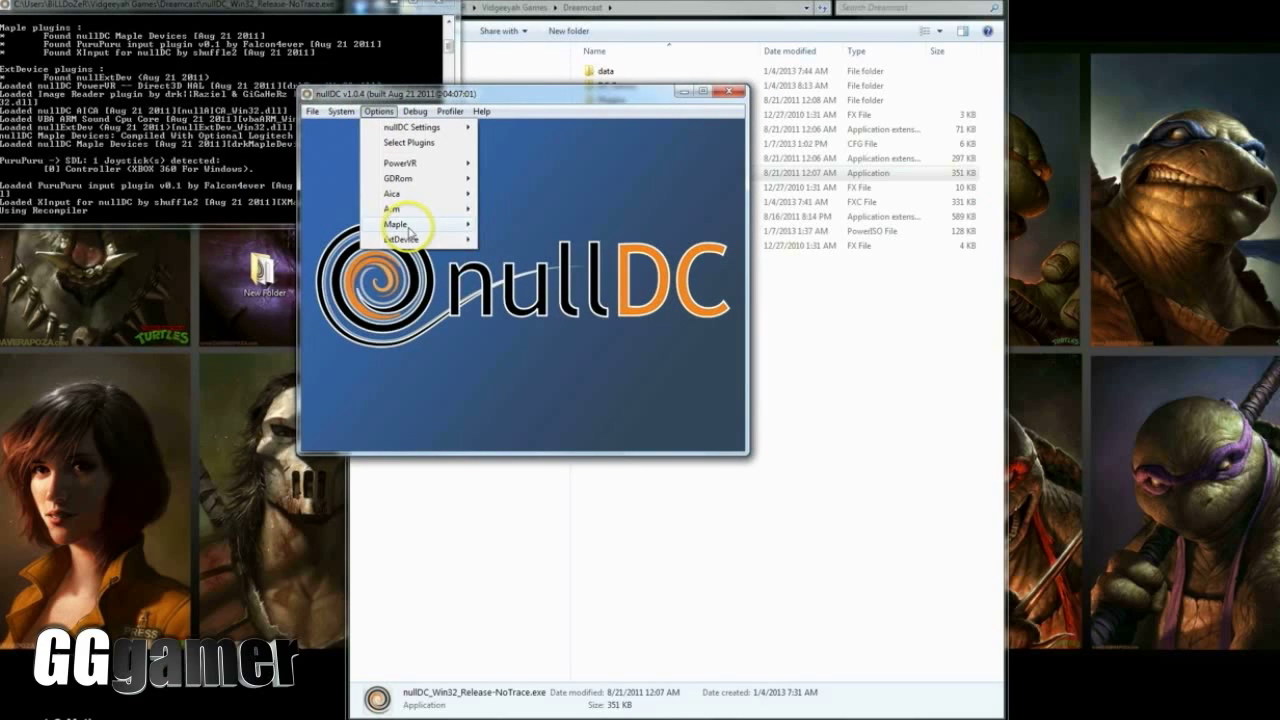
mouse_move(405, 226)
mouse_move(517, 228)
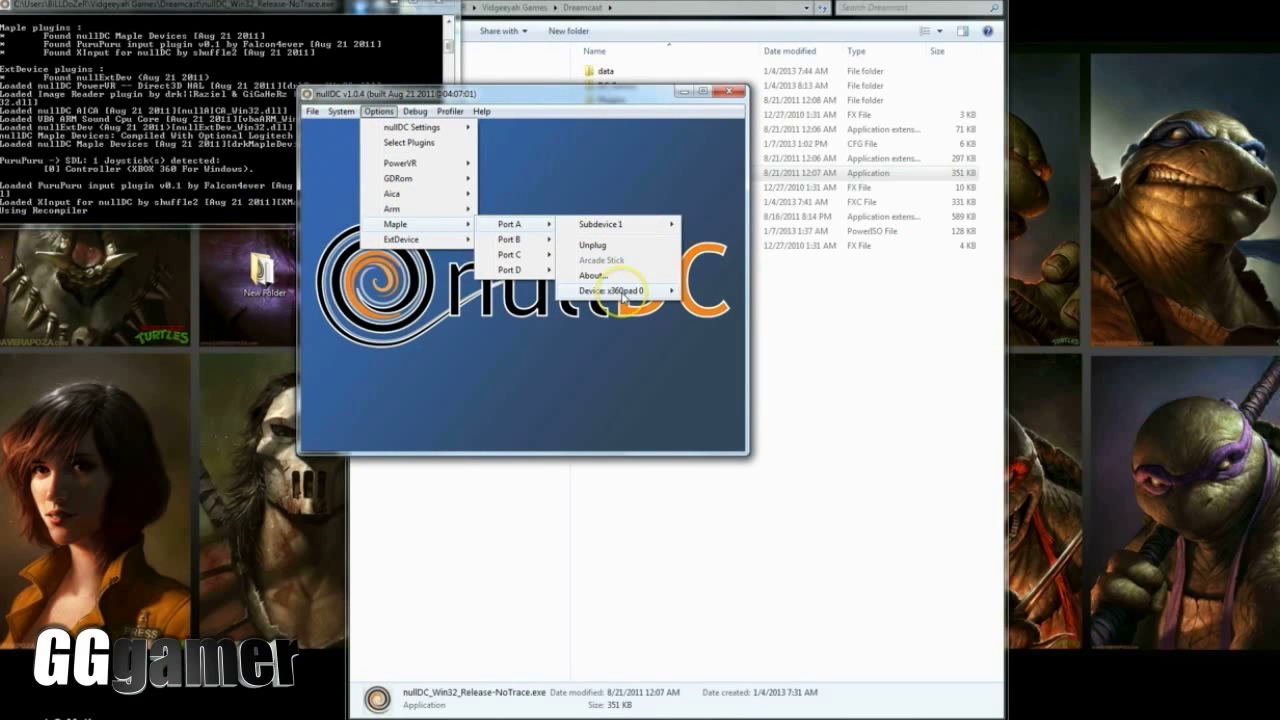
mouse_move(623, 293)
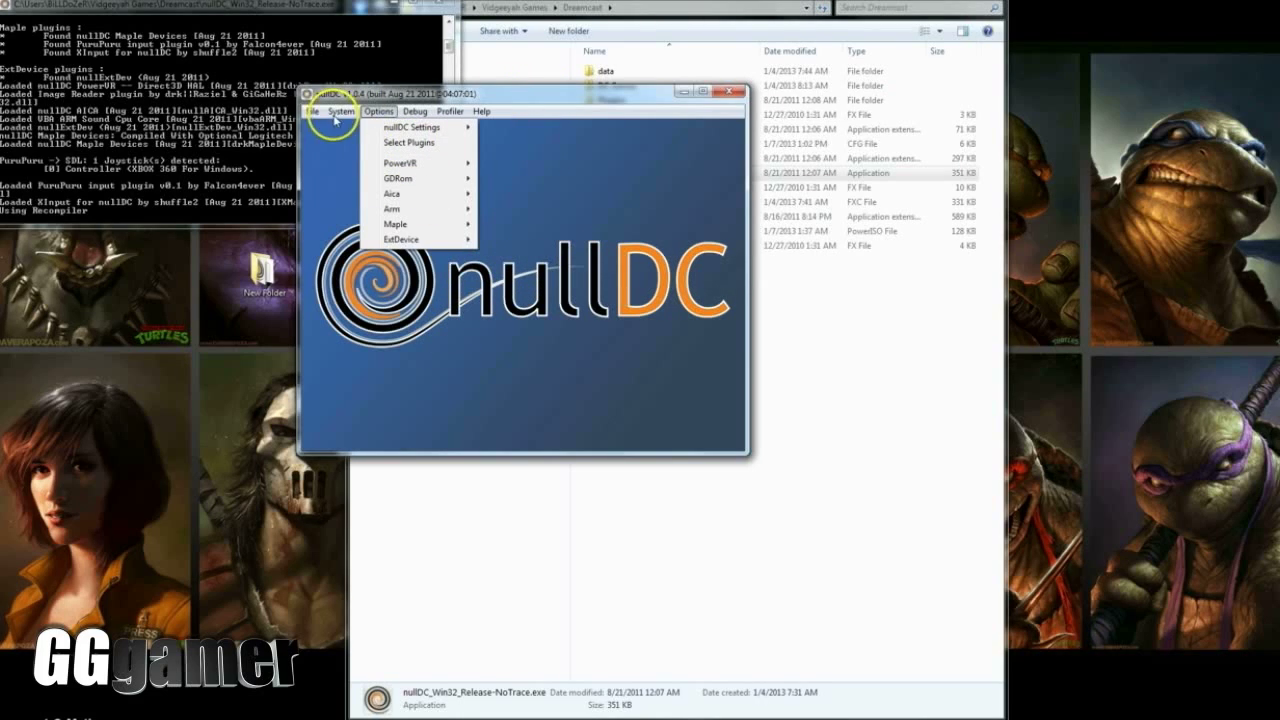
mouse_move(315, 112)
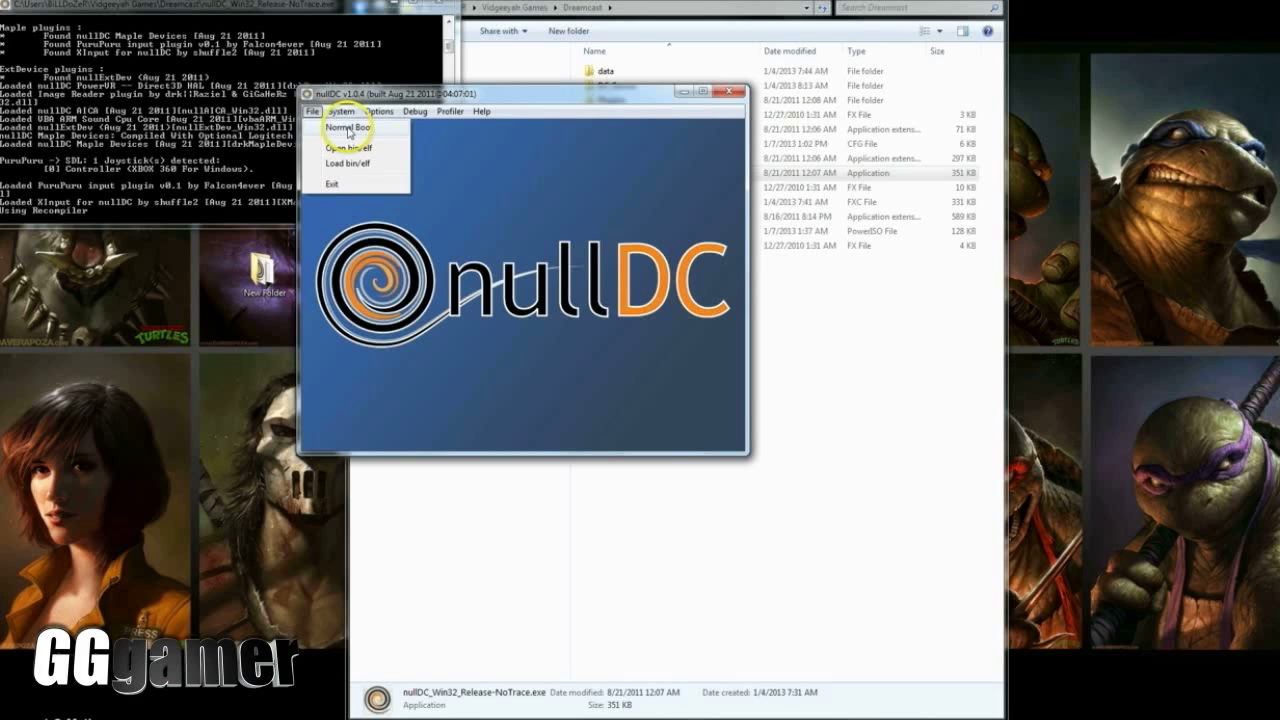
drag(543, 95, 144, 84)
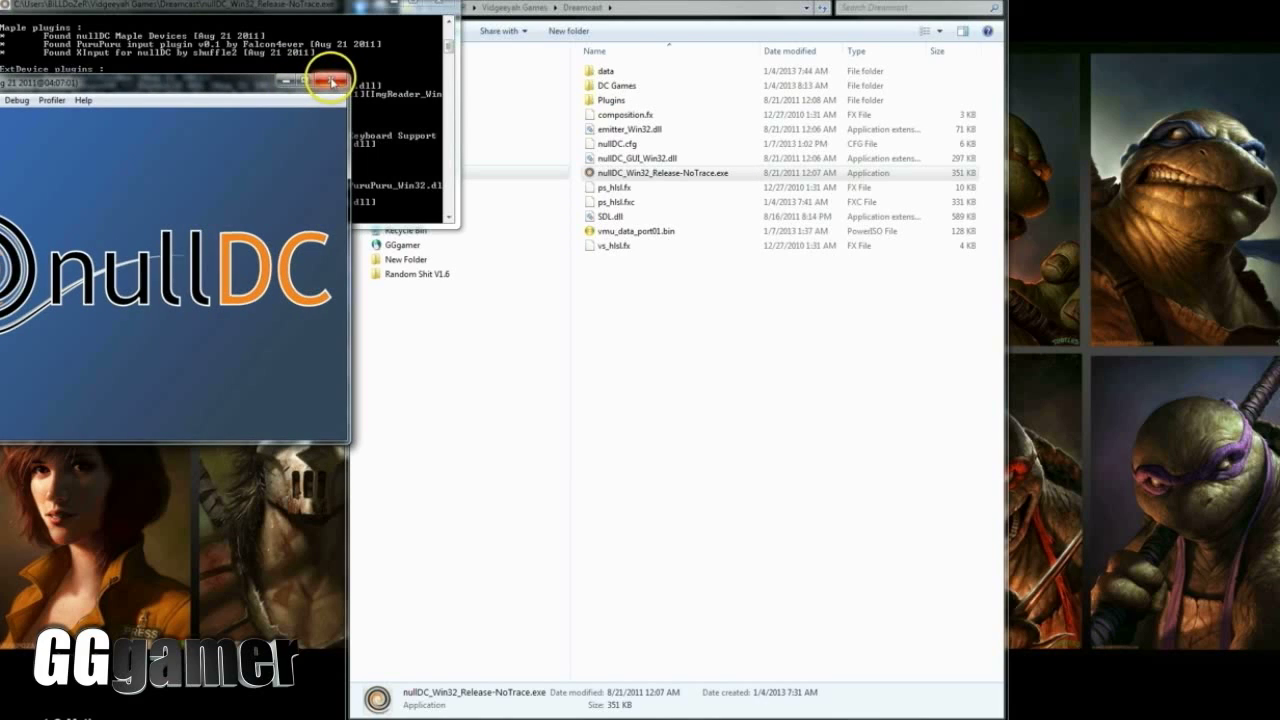
click(333, 81)
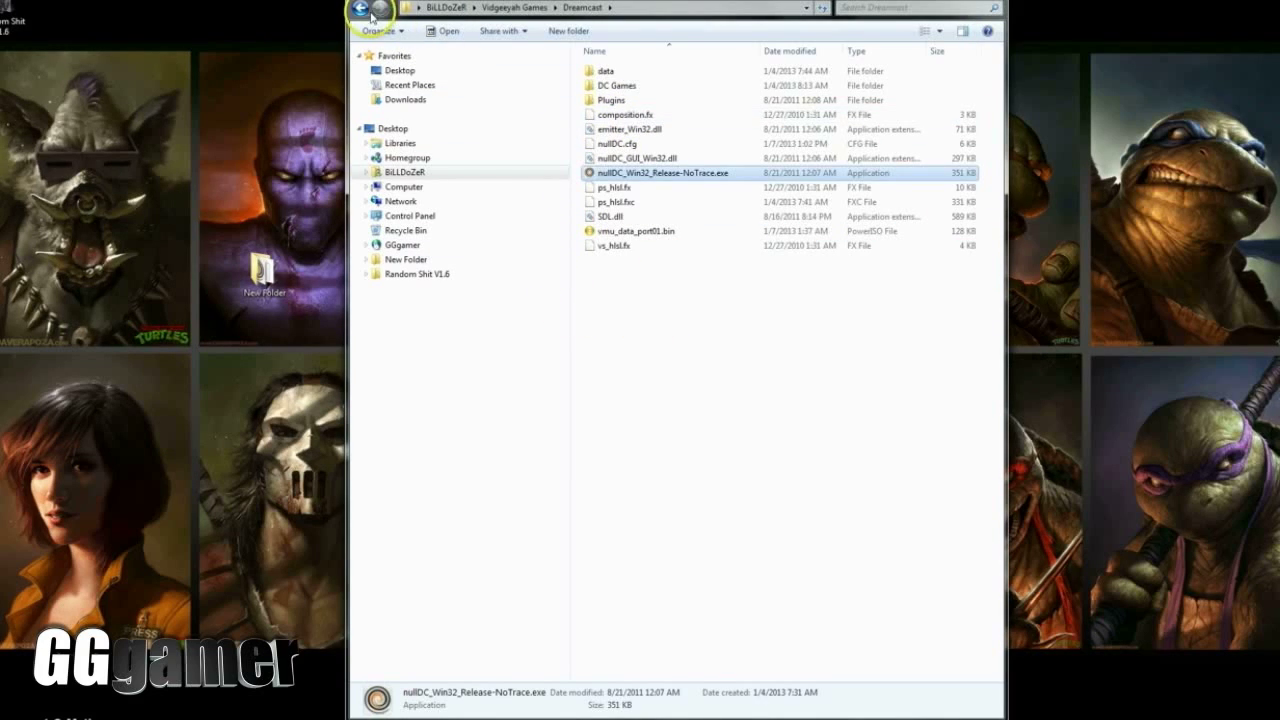
Open the Project Justice folder inside Dreamcast games to view its split game archives
click(362, 9)
double_click(641, 116)
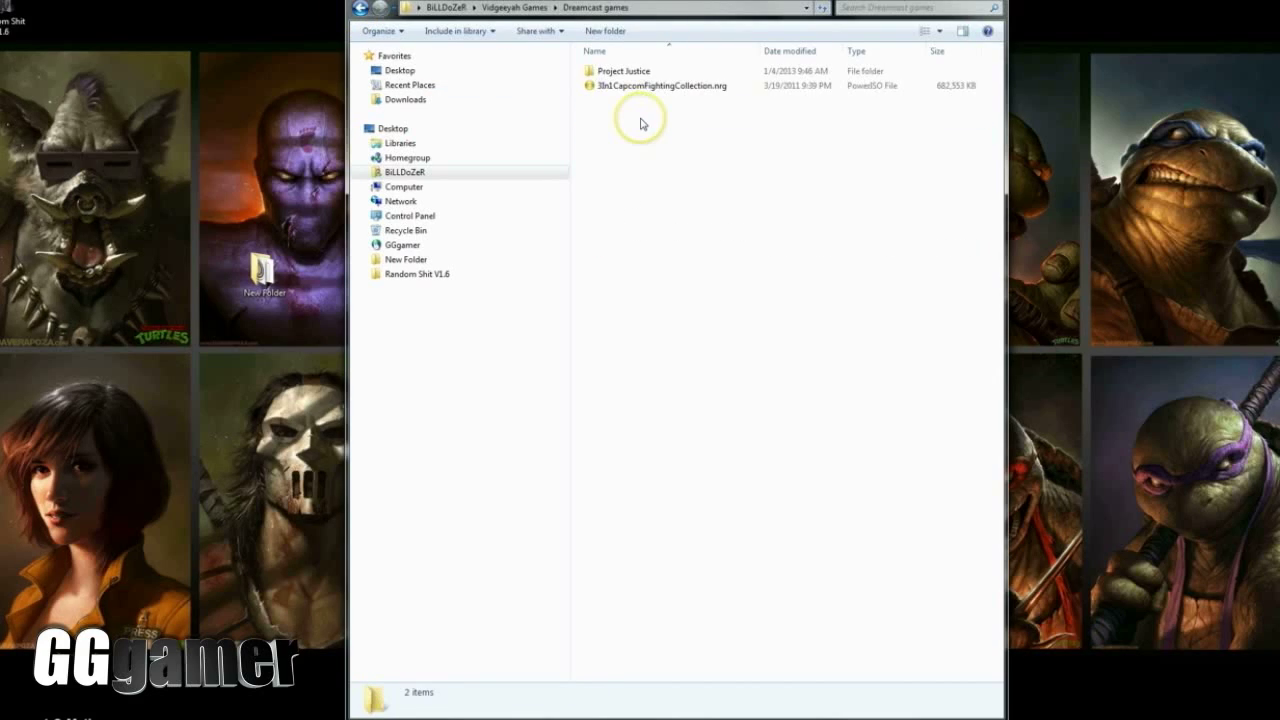
double_click(634, 72)
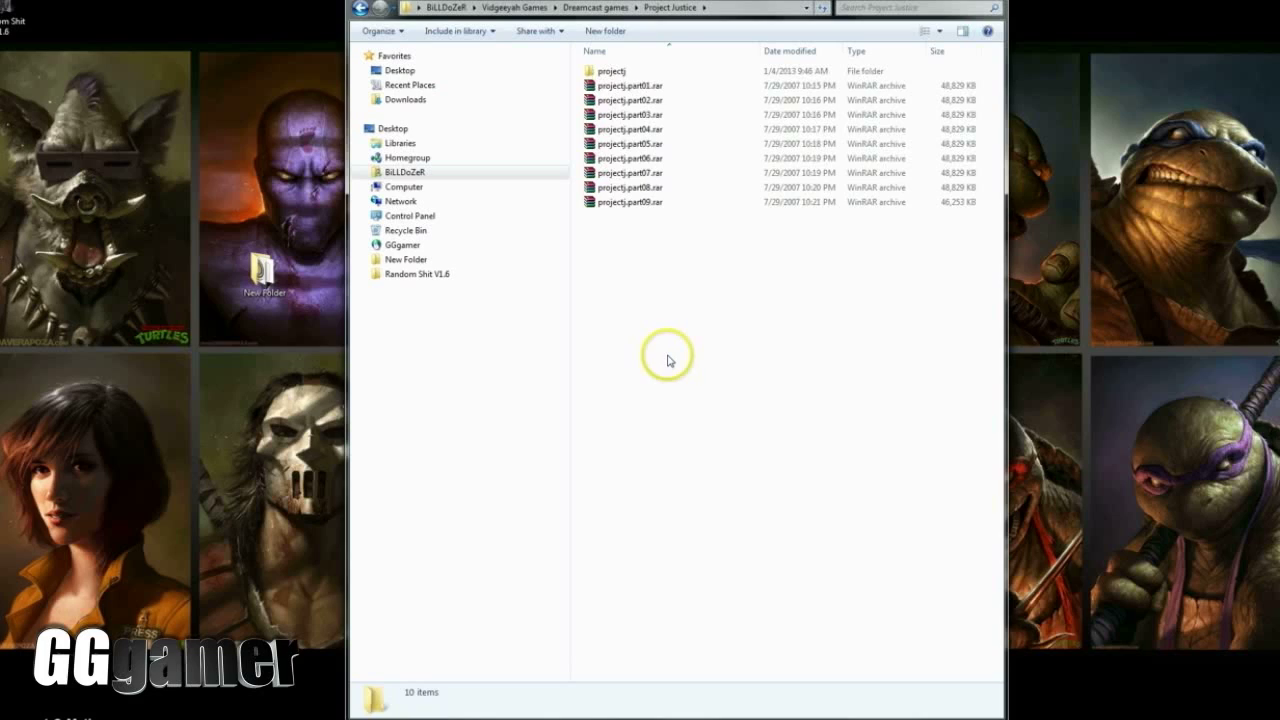
click(640, 86)
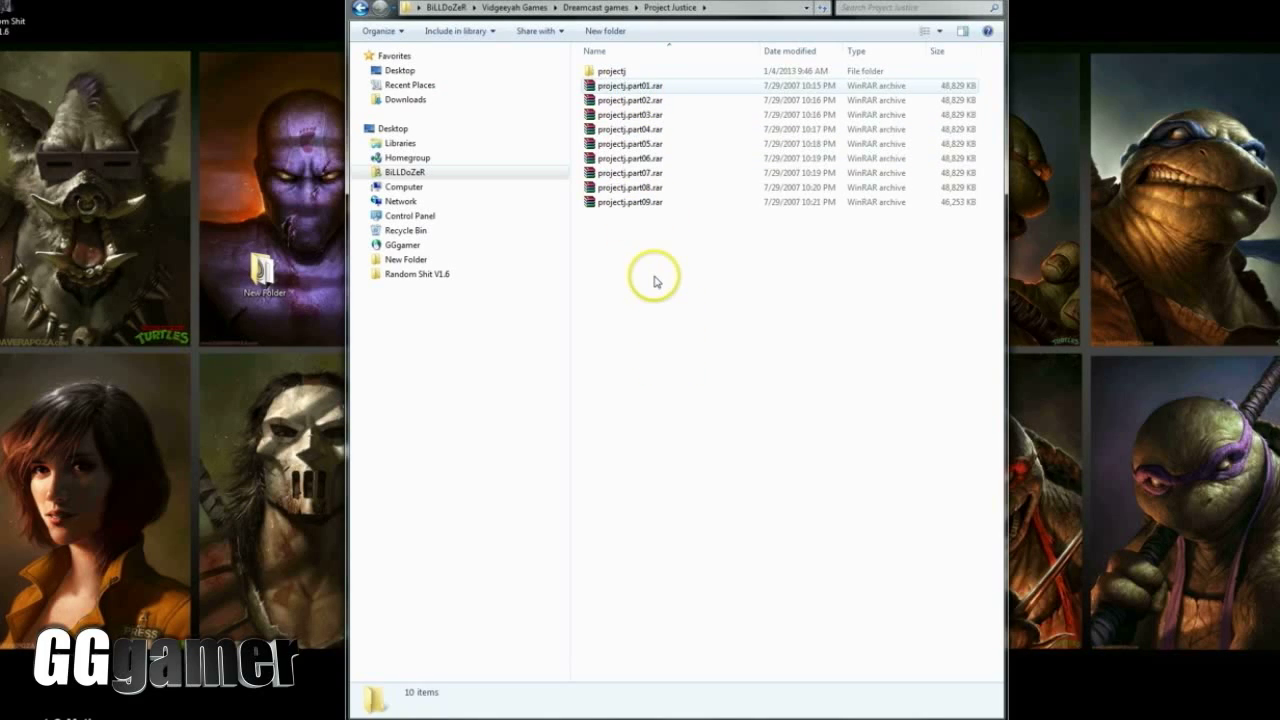
click(655, 281)
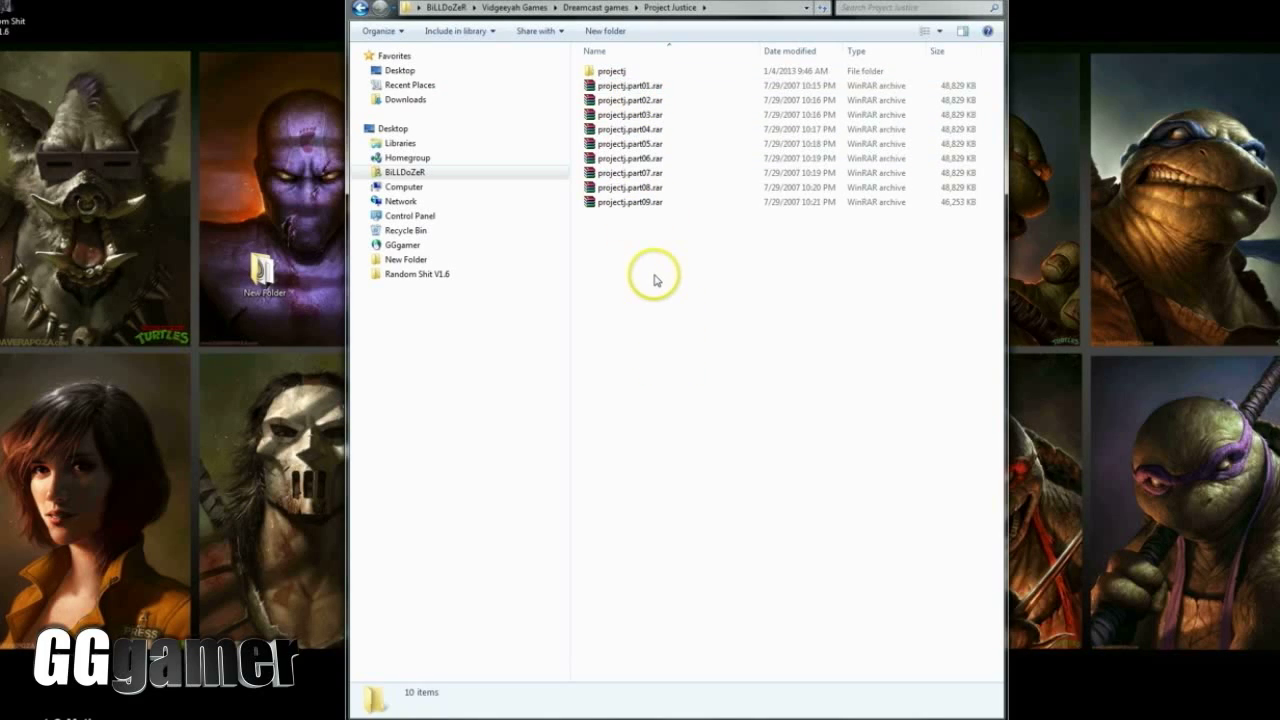
Inspect the contents of projectj.part01.rar in WinRAR and close the archive
double_click(625, 90)
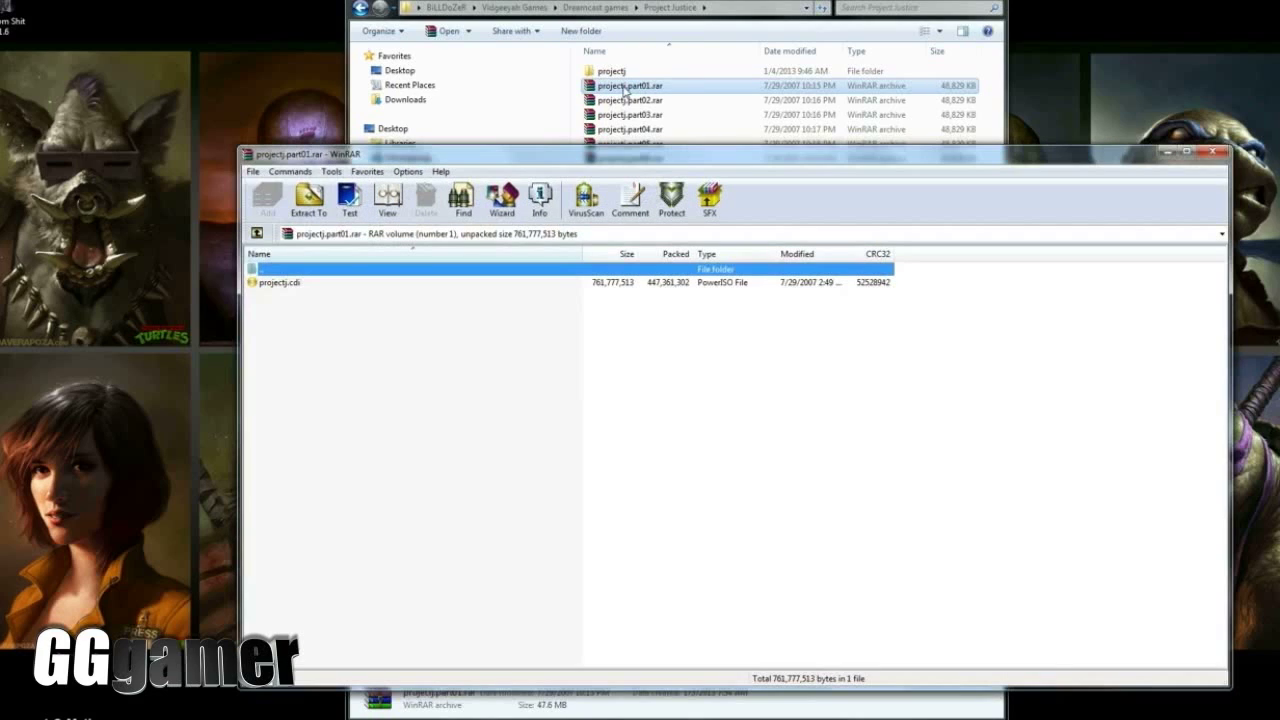
click(820, 204)
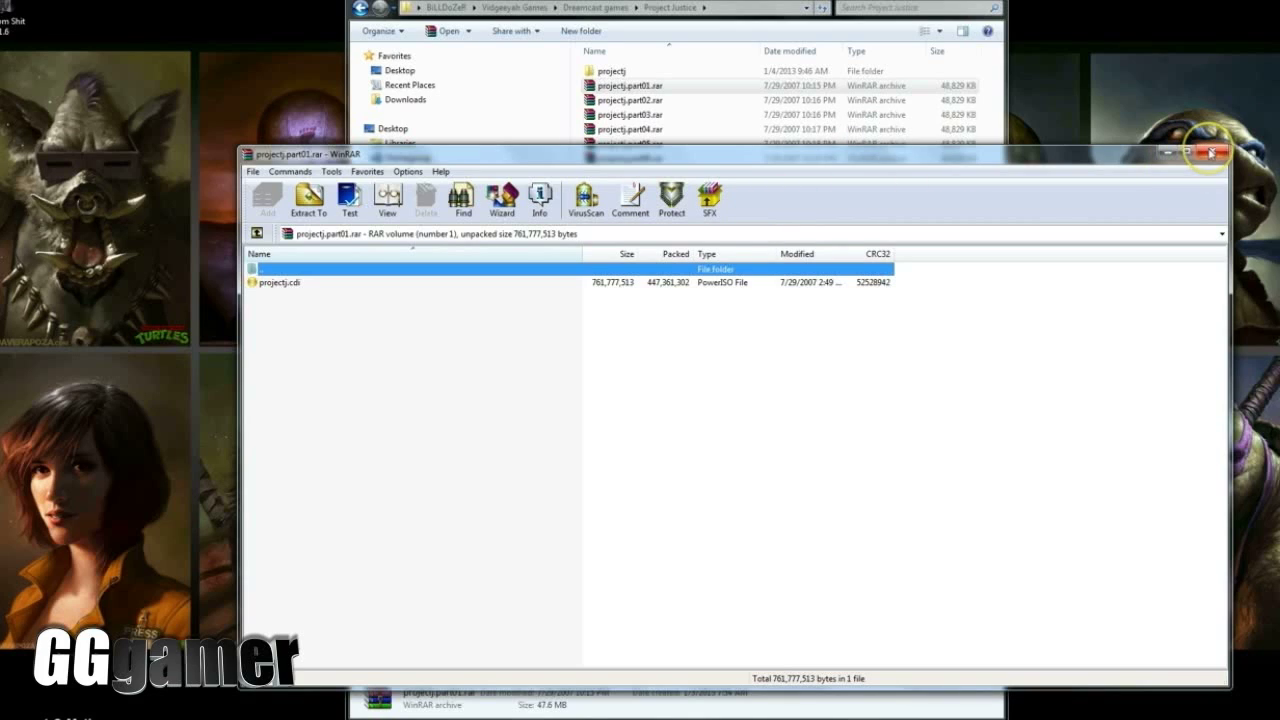
click(1210, 152)
View the extracted game image in the projectj folder and return to the Vidgeeyah Games folder
double_click(612, 71)
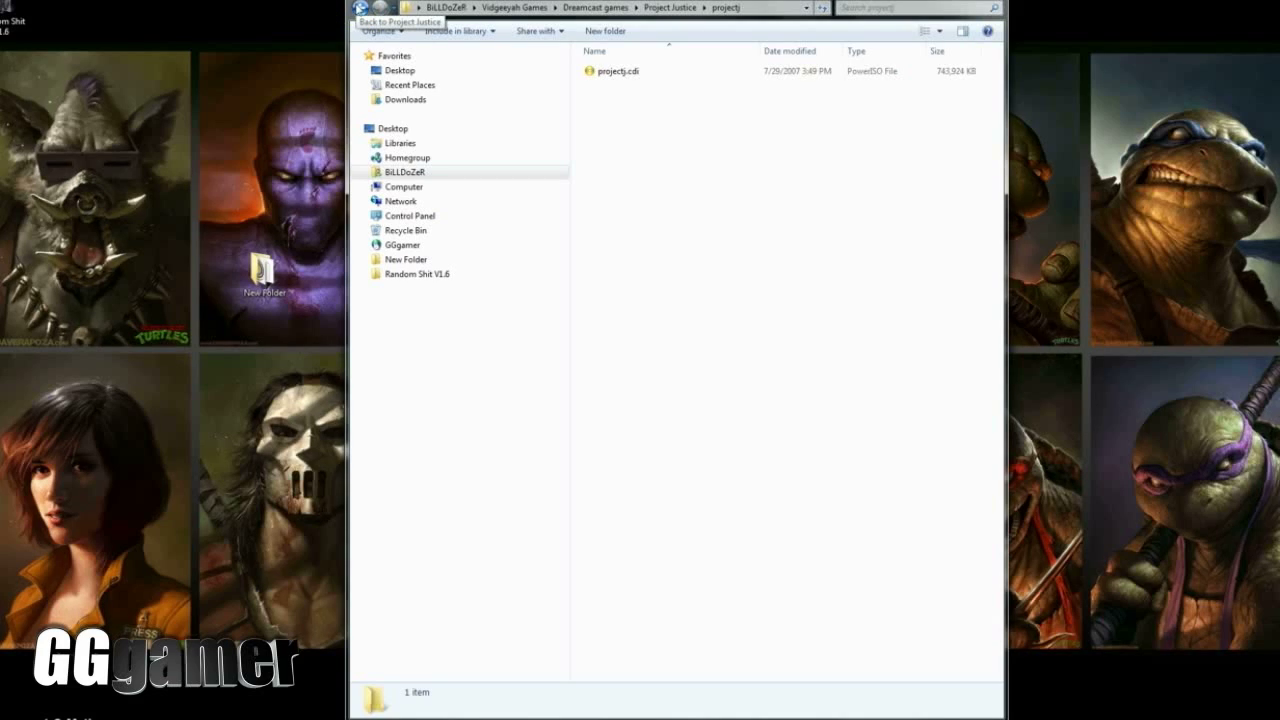
click(361, 8)
click(361, 8)
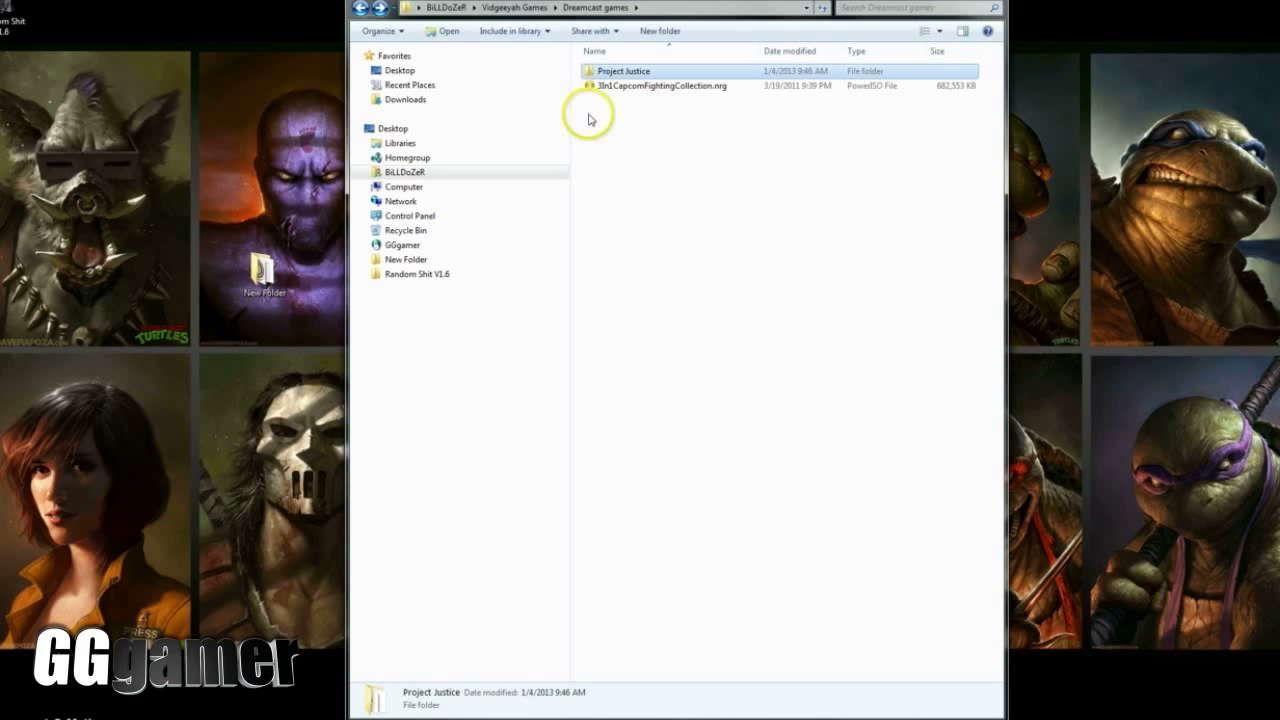
click(361, 8)
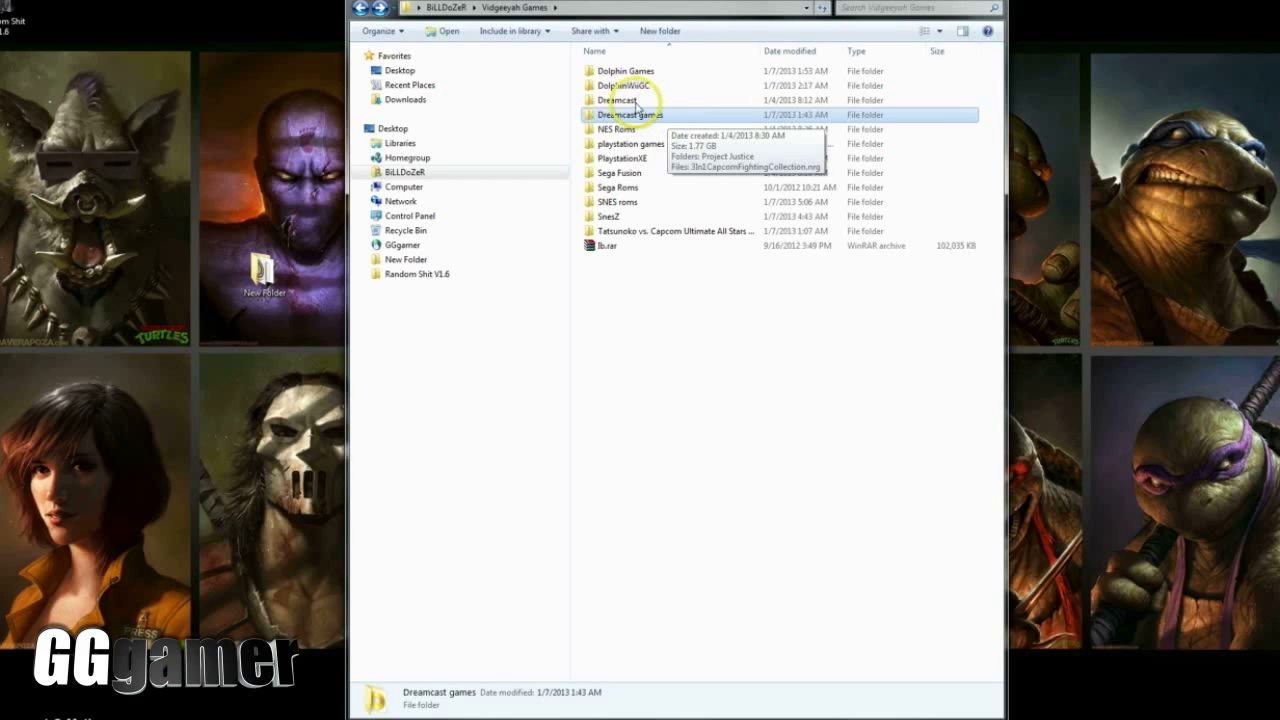
Launch nullDC_Win32_Release-NoTrace.exe from the Dreamcast folder and move the emulator window clear of its console window
double_click(636, 101)
double_click(636, 174)
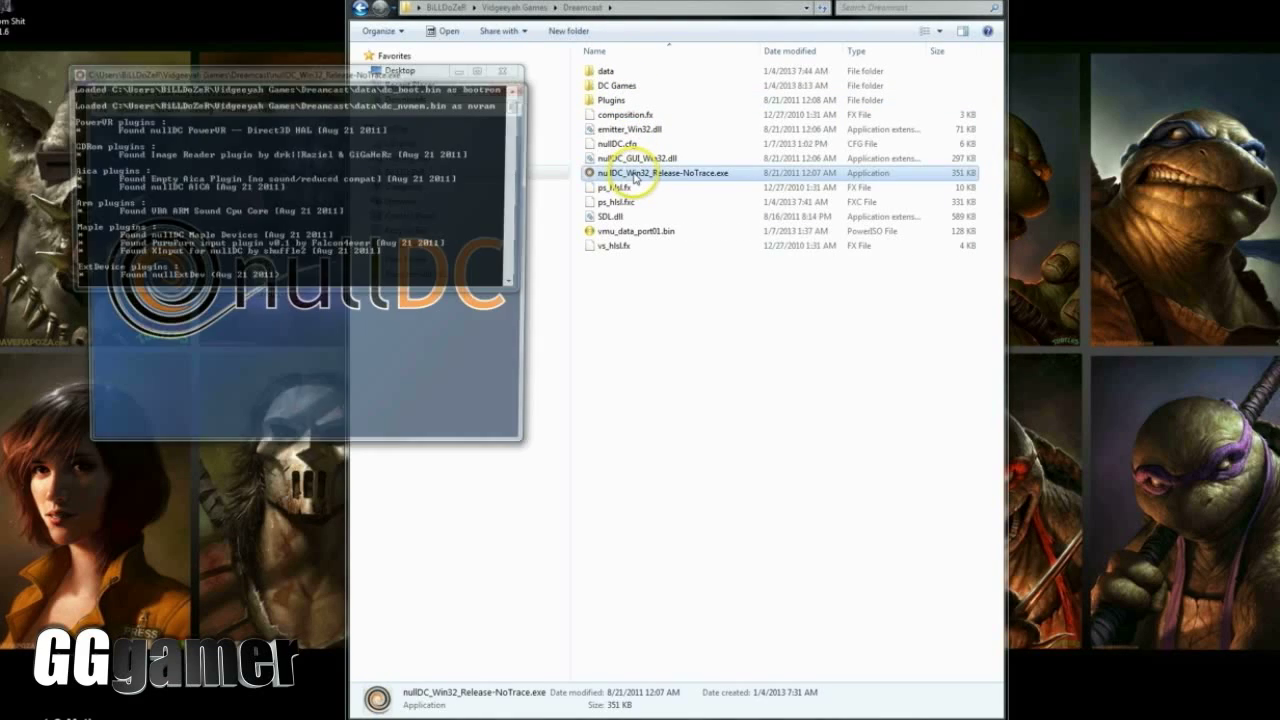
drag(306, 92, 778, 128)
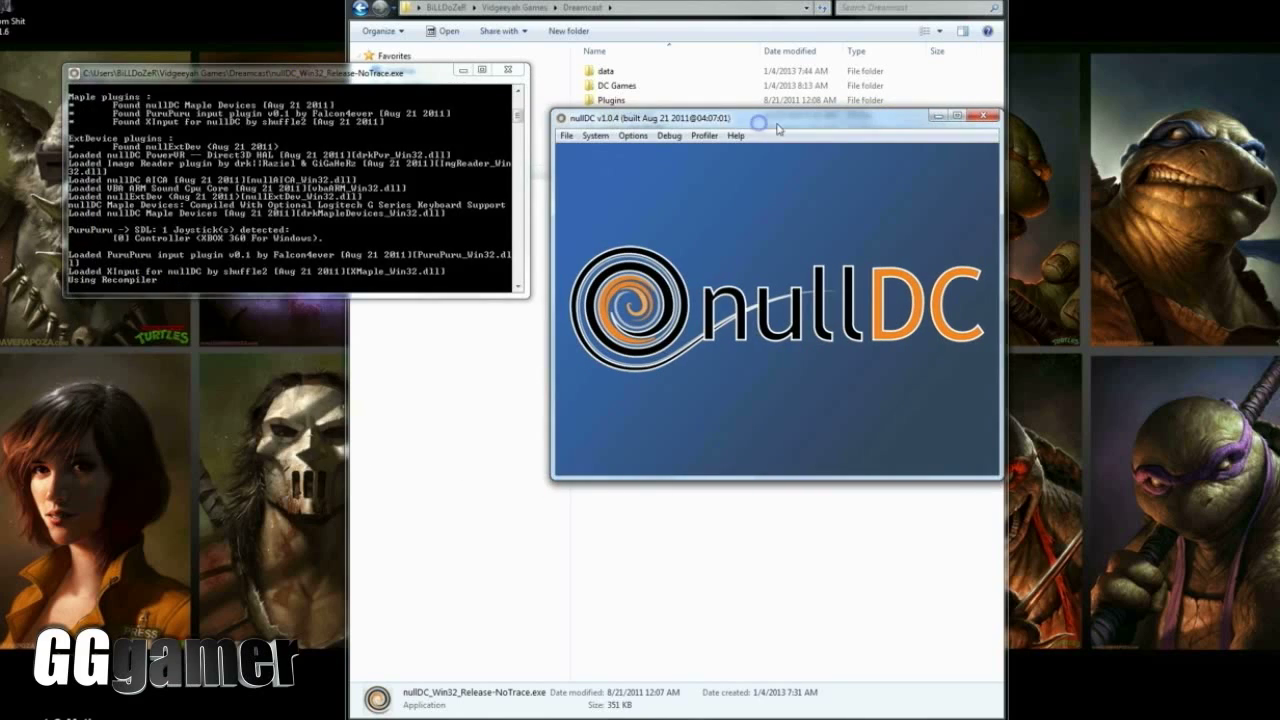
Boot the emulator normally with the projectj.cdi game image from the projectj folder
click(575, 140)
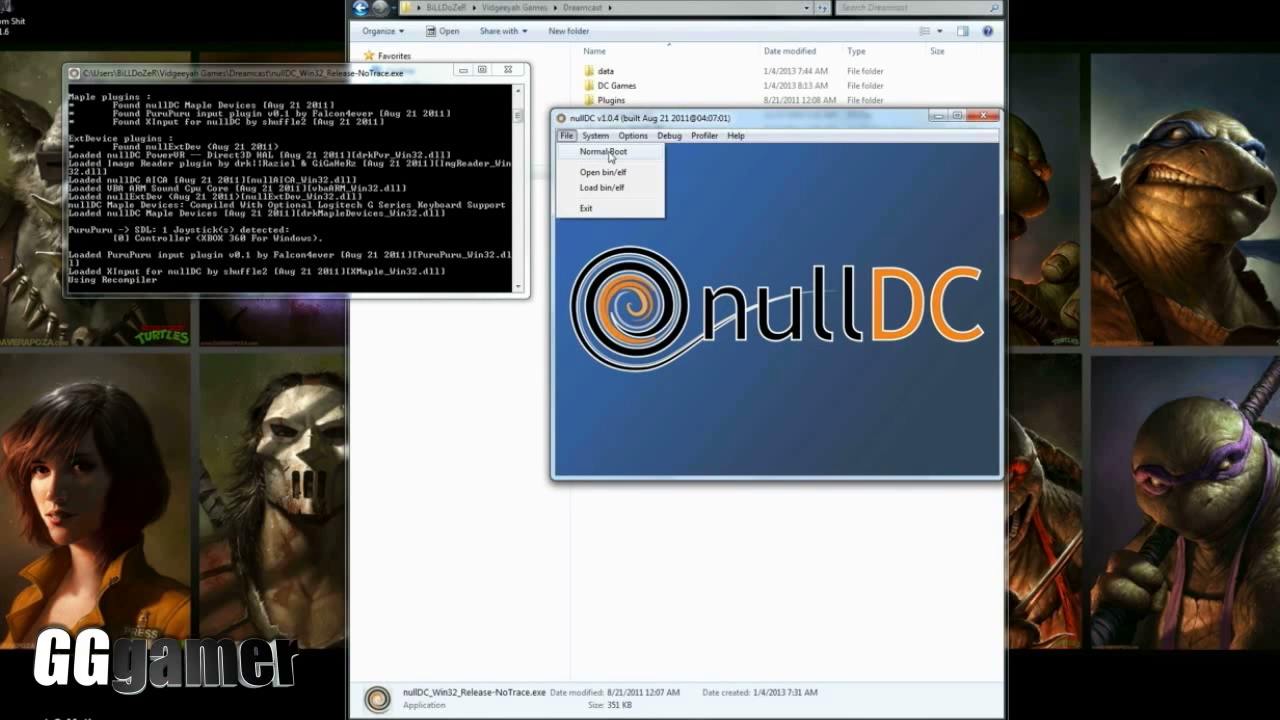
click(609, 152)
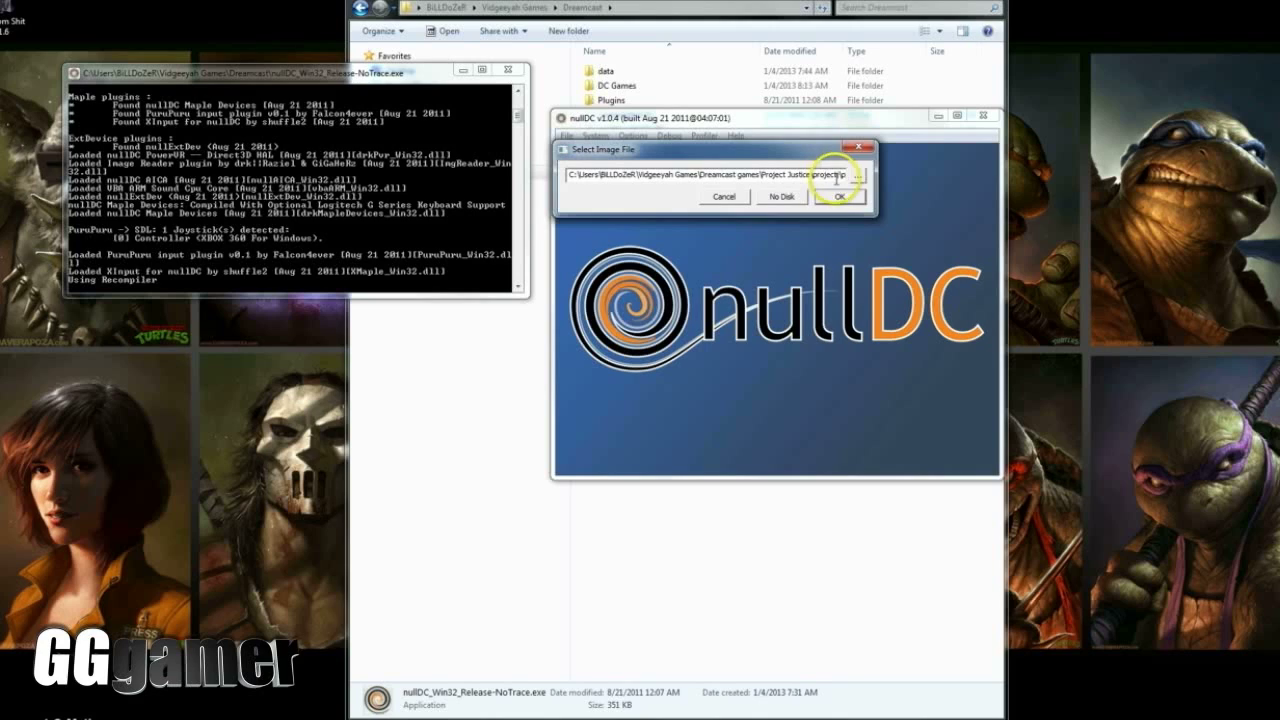
click(859, 178)
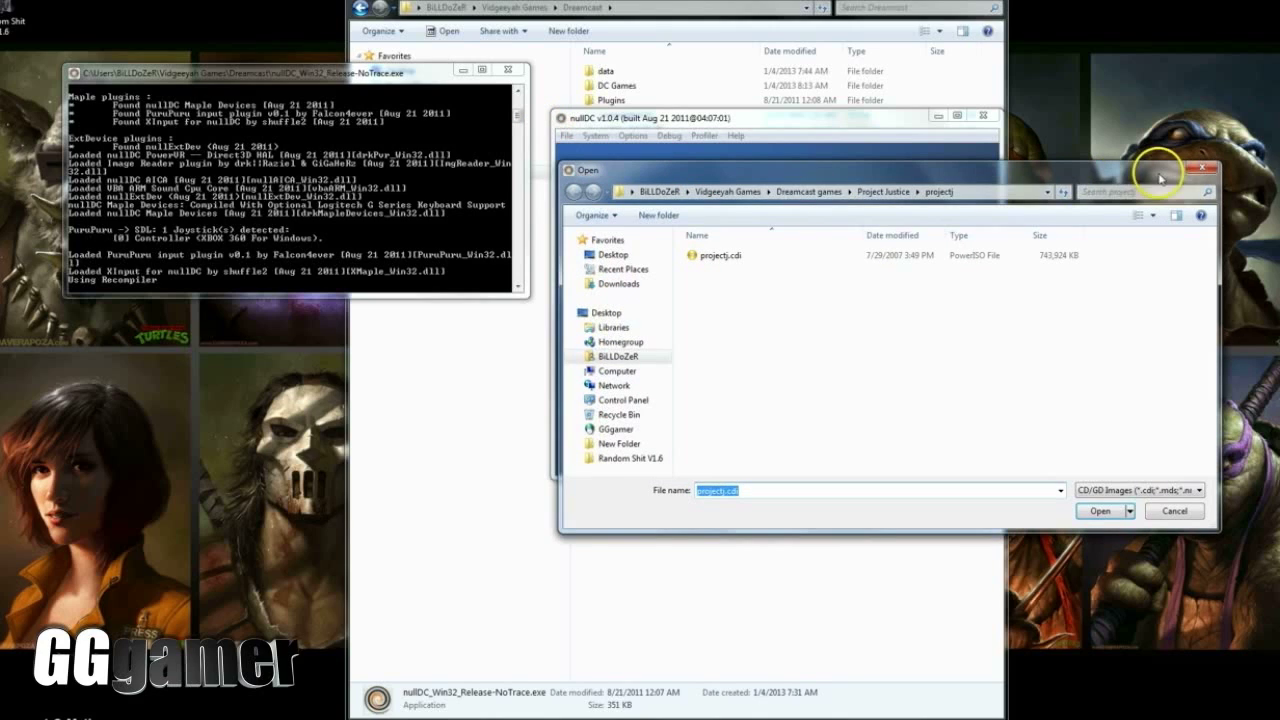
double_click(728, 256)
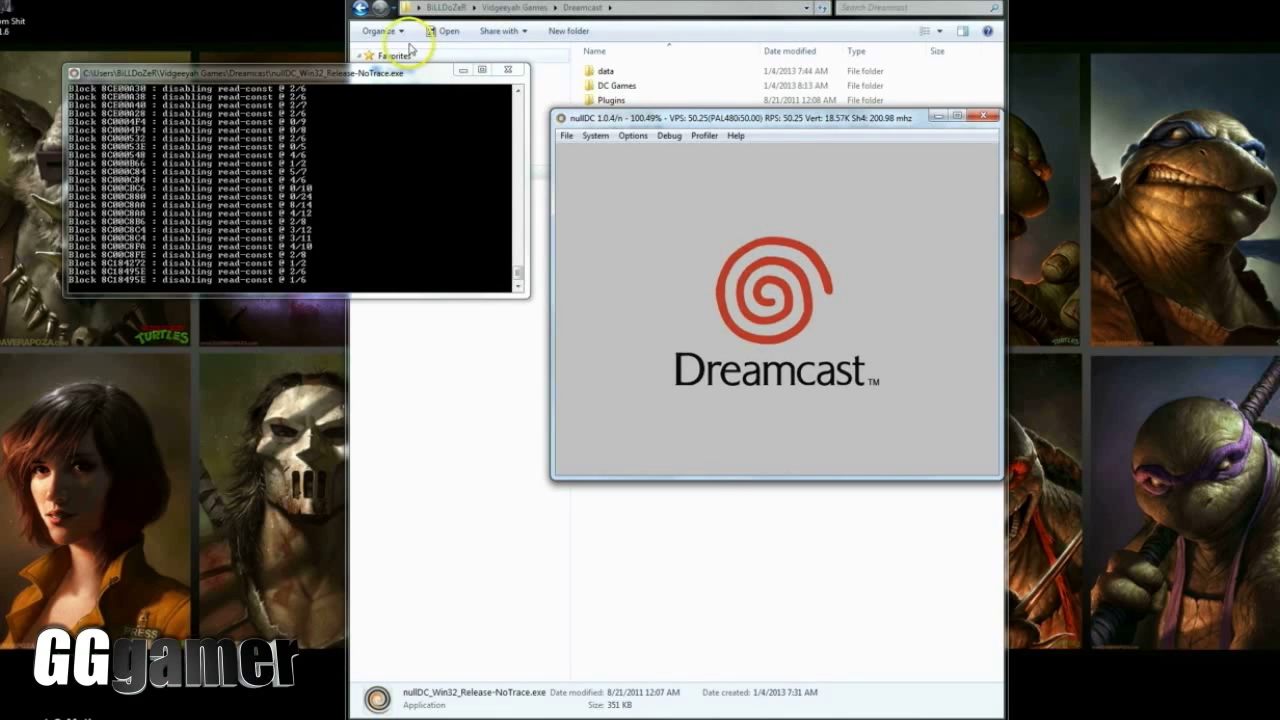
Clear the folder window off the desktop and arrange the console and emulator windows side by side
drag(405, 74, 402, 140)
click(800, 32)
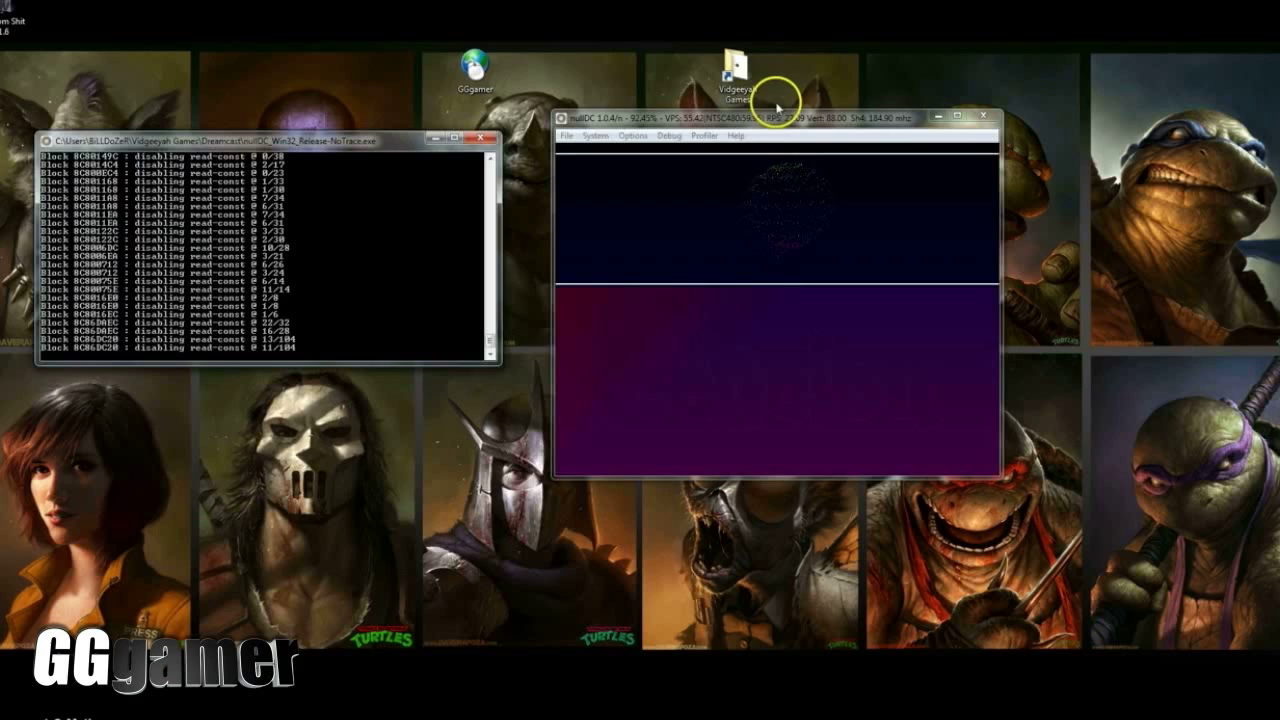
drag(766, 117, 976, 177)
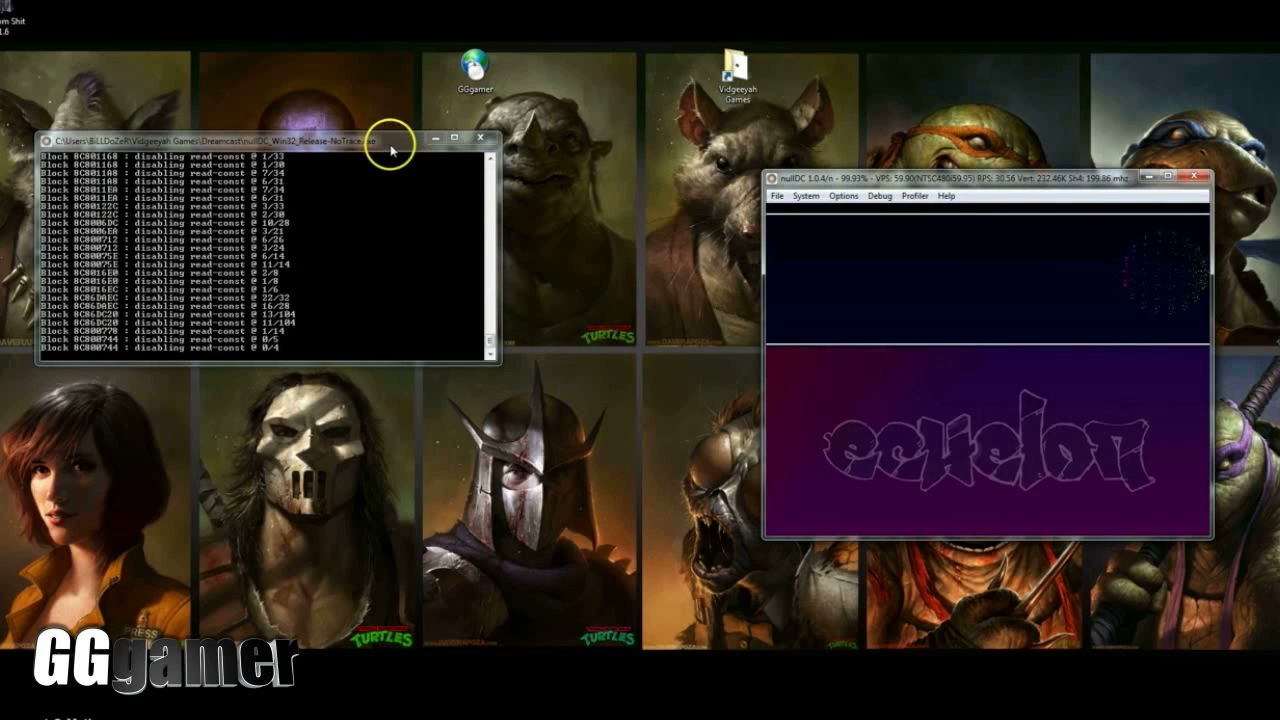
drag(391, 138, 533, 237)
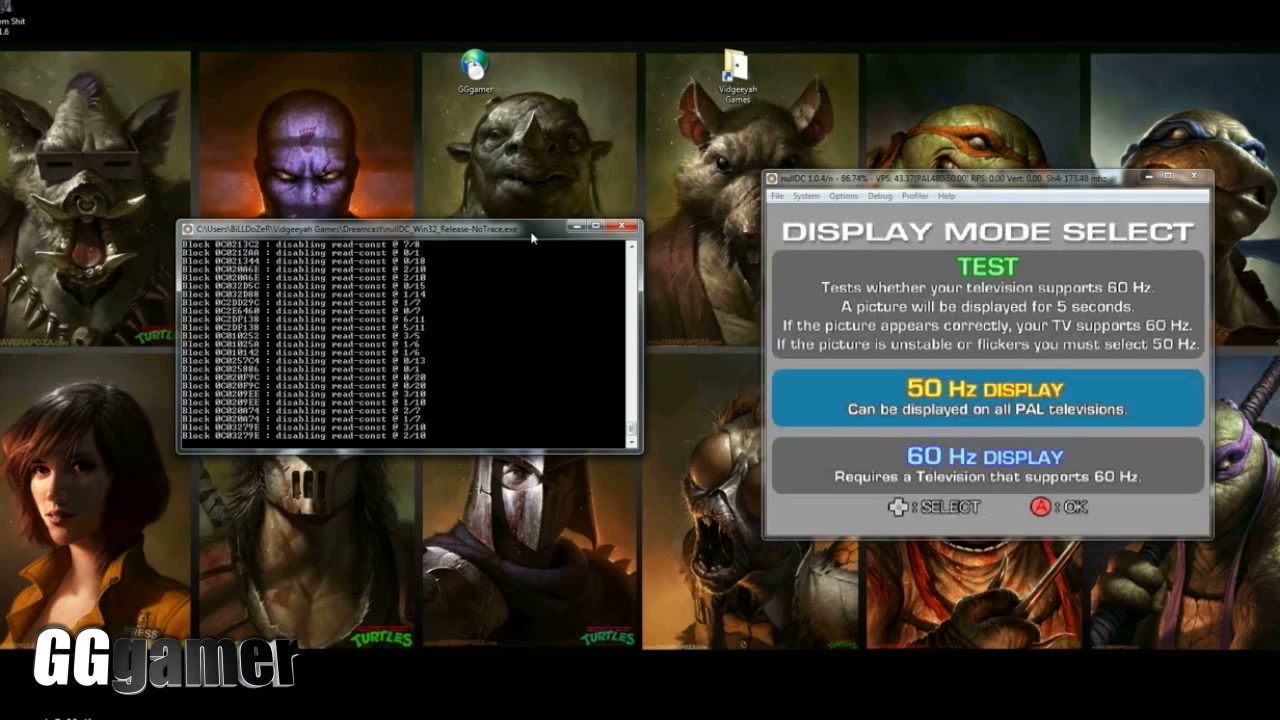
Choose the game's 60 Hz display mode and group the VMU display and emulator windows around the console window
key(Down)
key(Return)
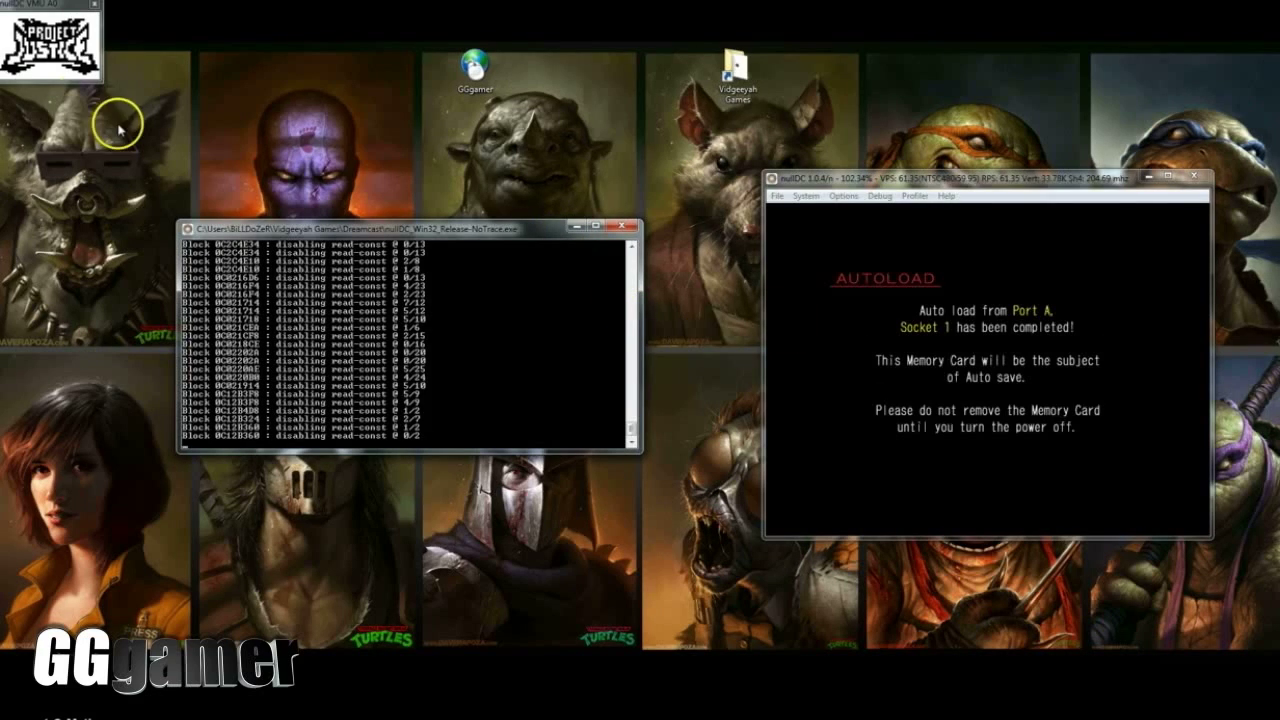
drag(66, 5, 571, 118)
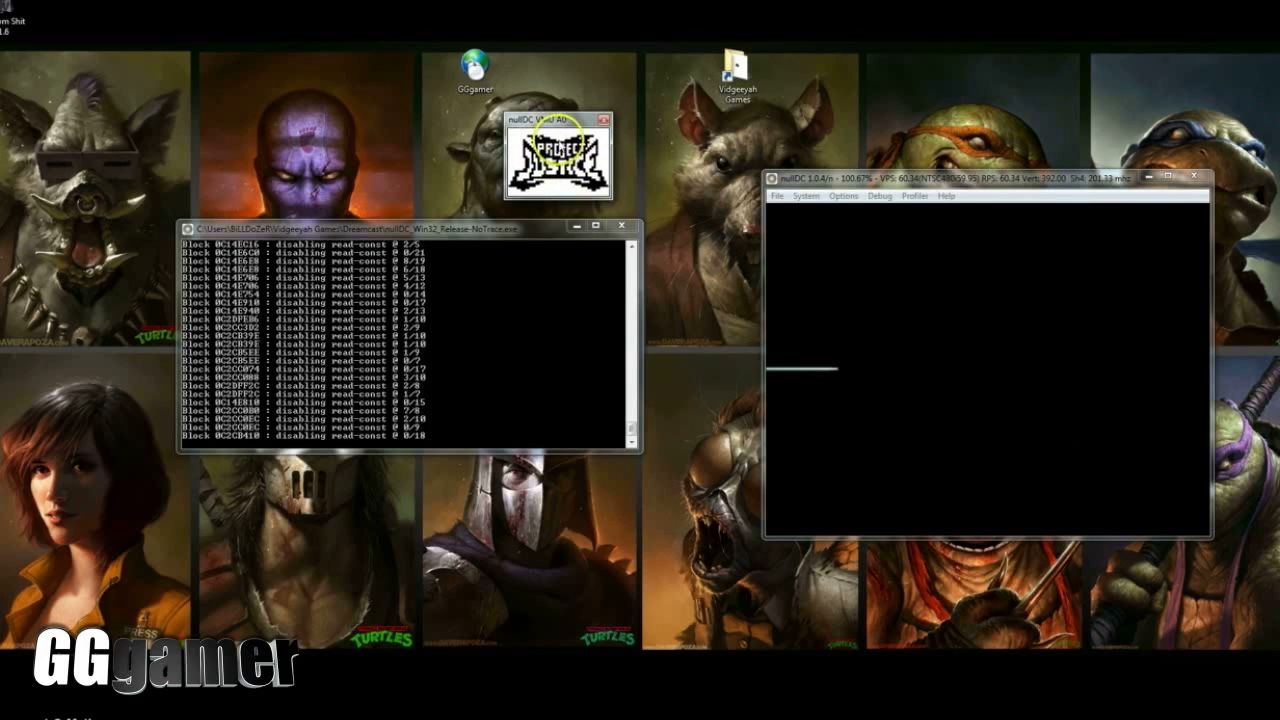
drag(520, 128, 392, 124)
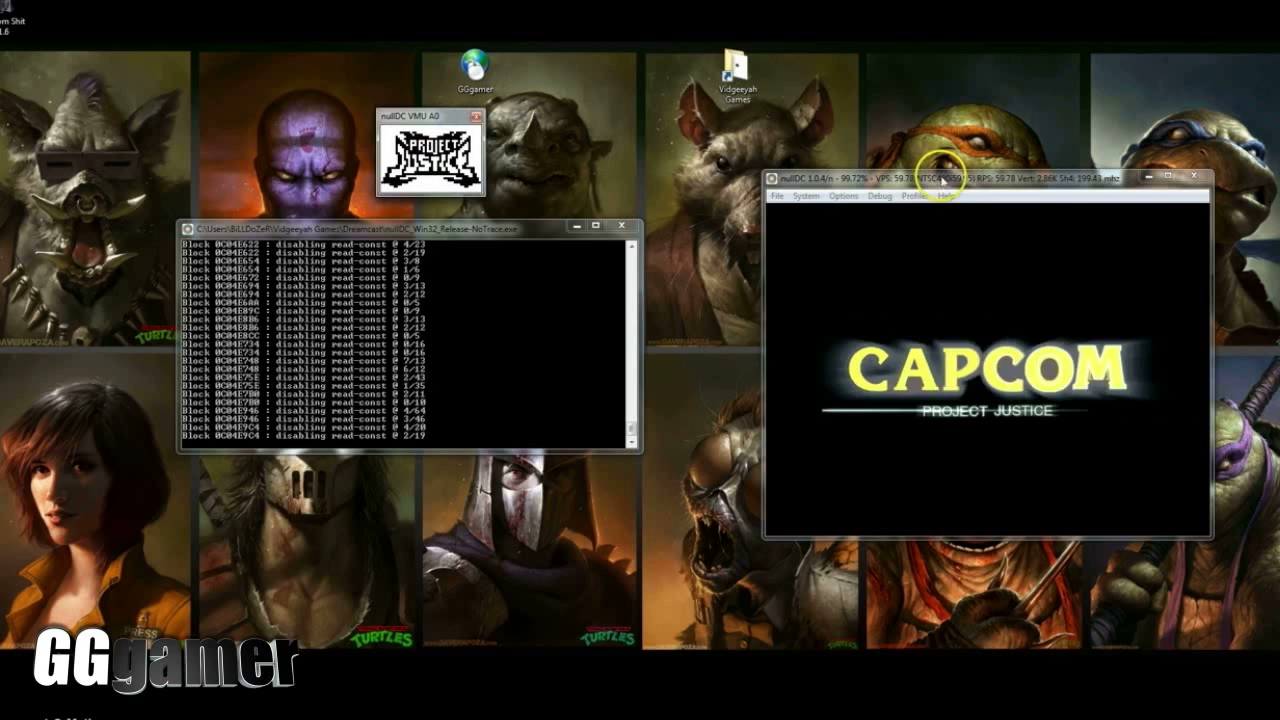
drag(940, 180, 678, 170)
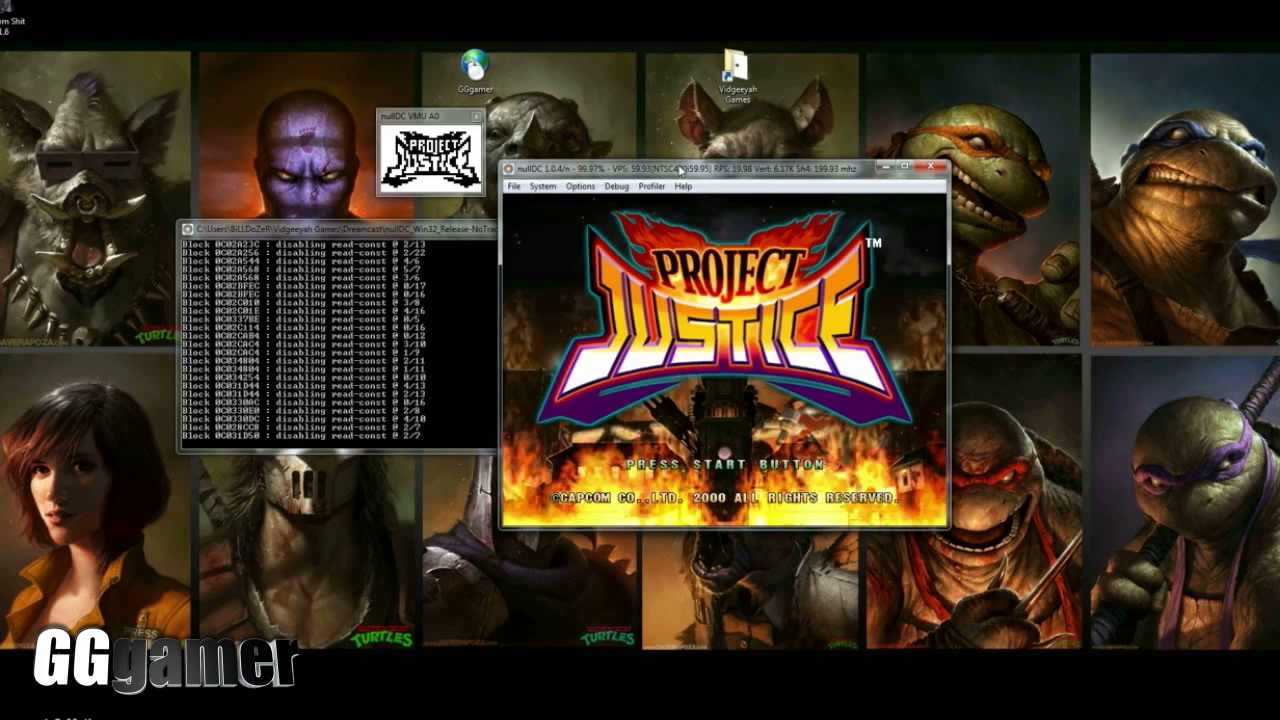
Start an Arcade game in Free Mode from the Project Justice title screen
key(Return)
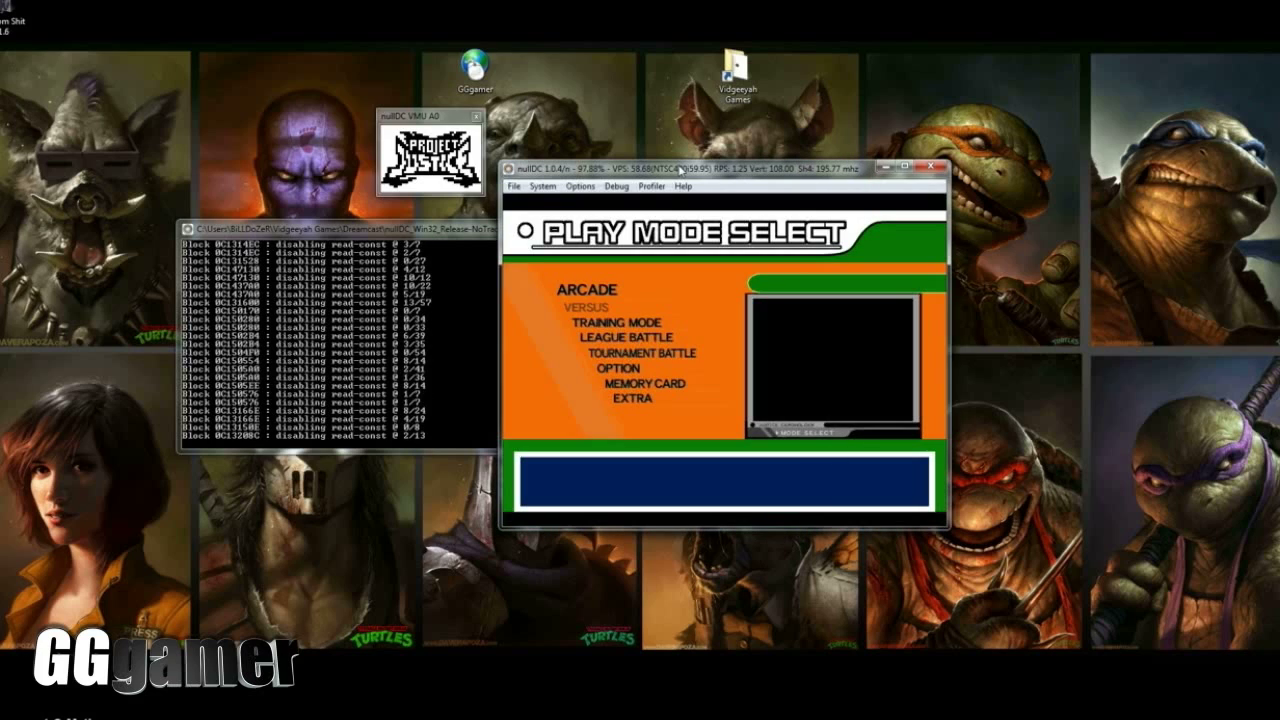
key(Return)
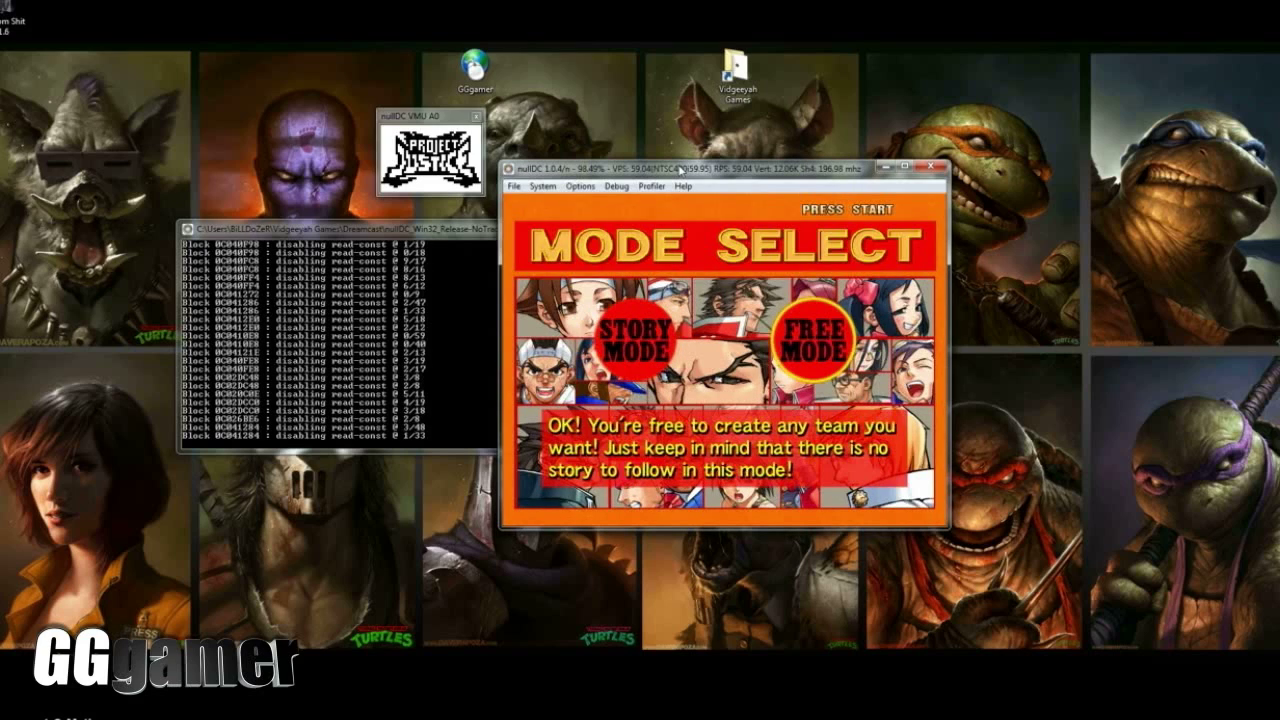
key(Return)
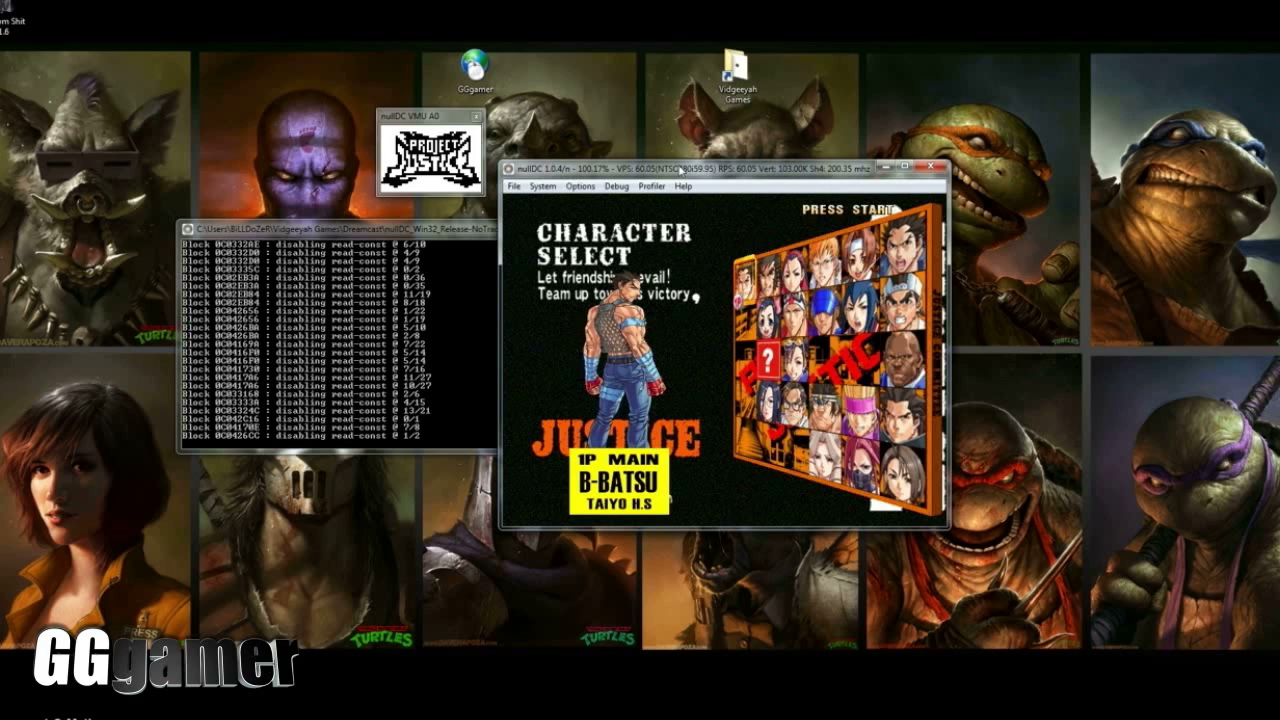
Pick a main character and two partners on the character select screen and confirm the team
key(Right)
key(Down)
key(Right)
key(Right)
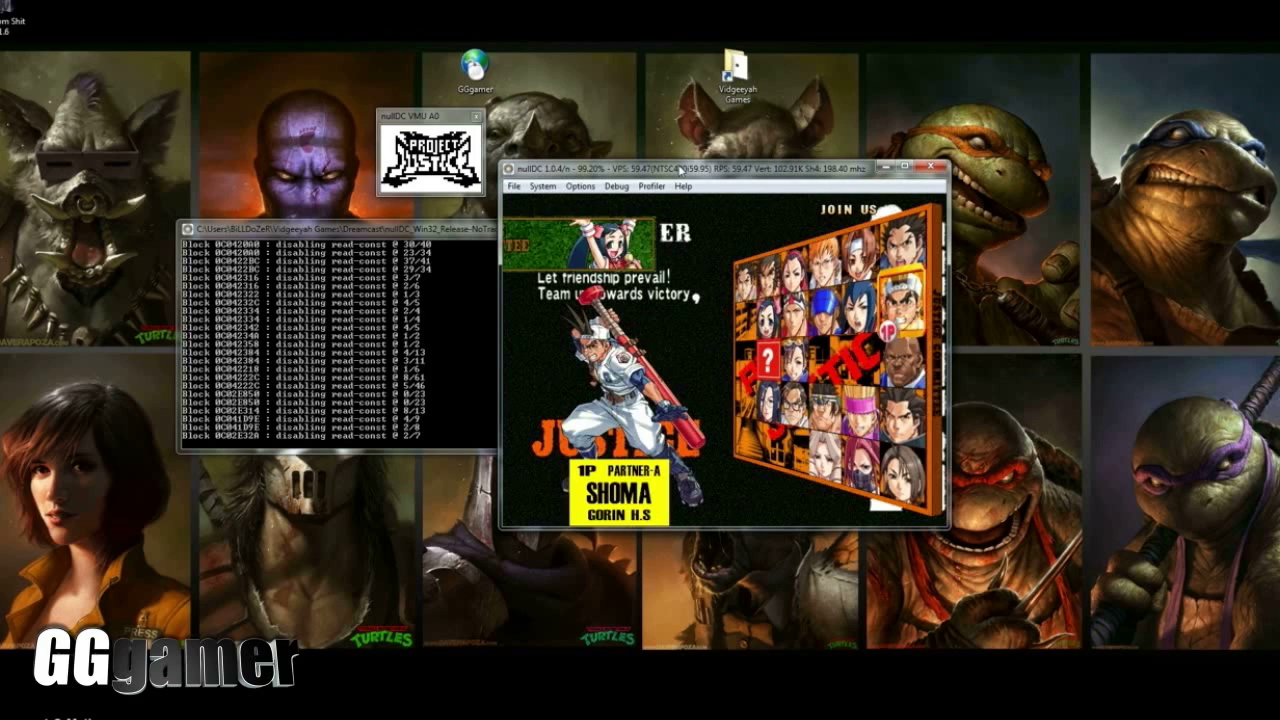
key(Right)
key(Right)
key(Right)
key(Right)
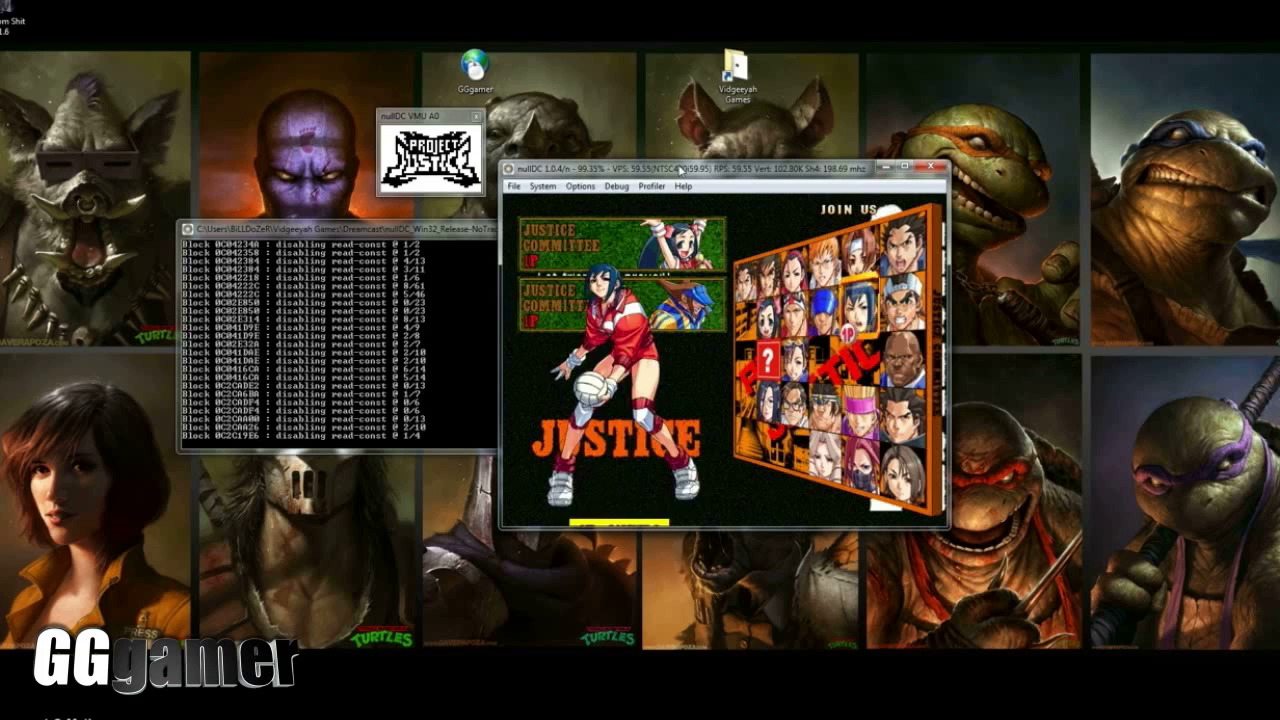
key(Return)
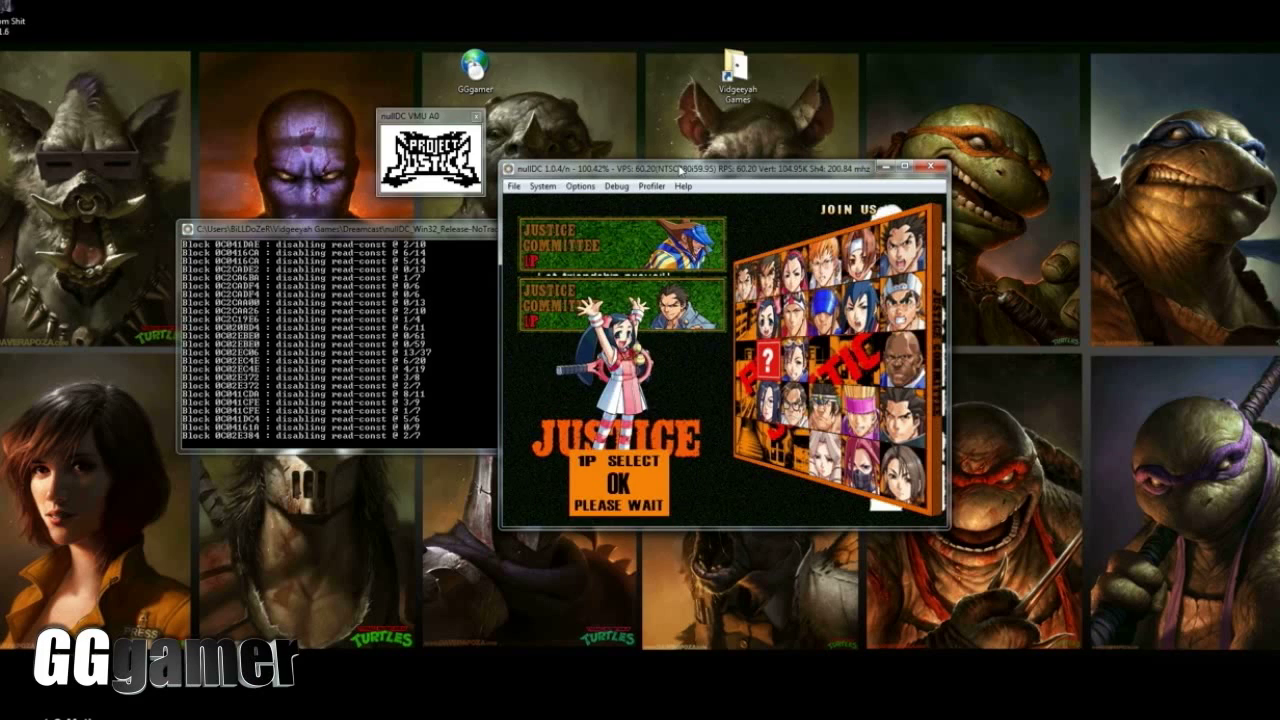